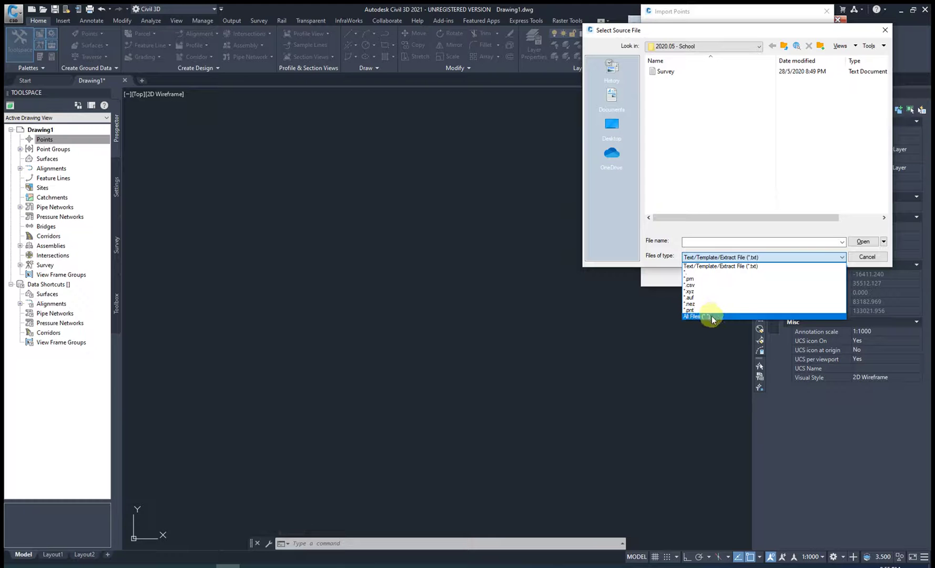
Load the Survey text file as the point import source and choose the PNEZD (comma delimited) format.
{"action": "left_click", "coordinate": [710, 265]}
{"action": "left_click", "coordinate": [664, 72]}
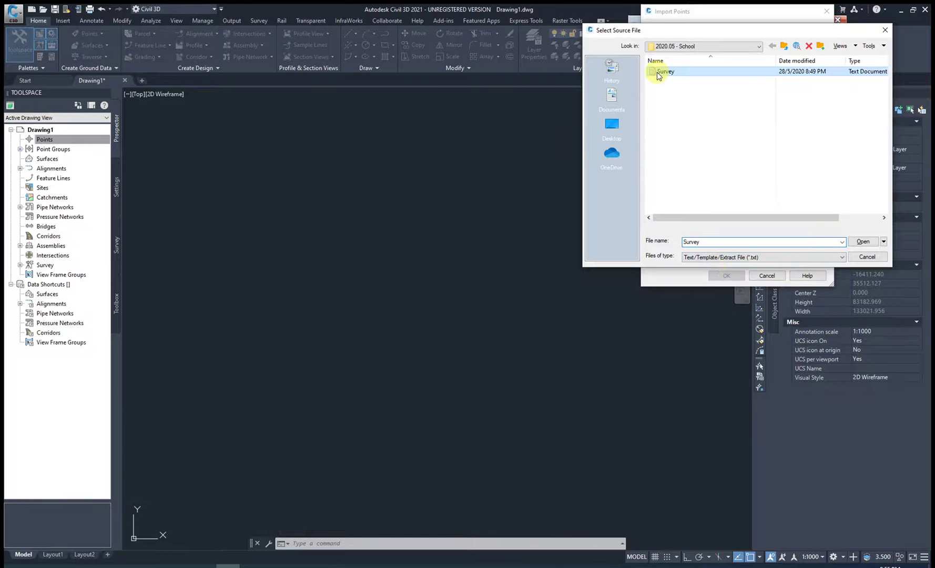
{"action": "left_click", "coordinate": [859, 241]}
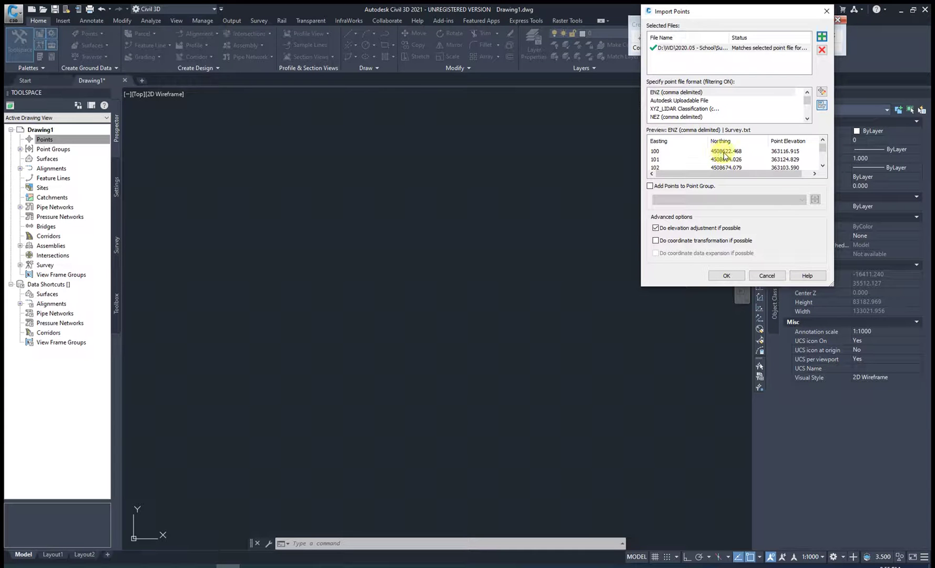
{"action": "scroll", "coordinate": [691, 115], "scroll_direction": "down", "scroll_amount": 2}
{"action": "left_click", "coordinate": [682, 117]}
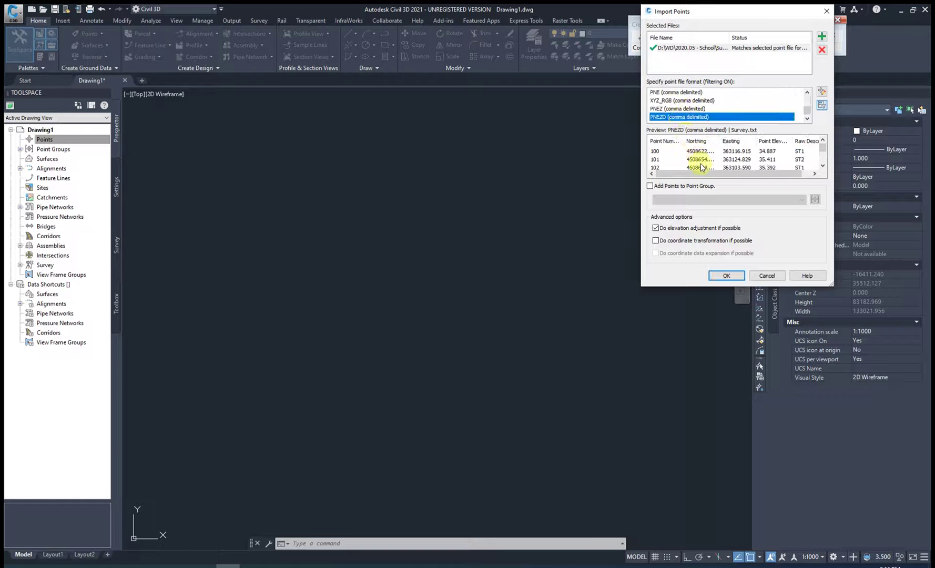
Add the imported points to a new point group named Survey and run the import.
{"action": "left_click", "coordinate": [658, 187]}
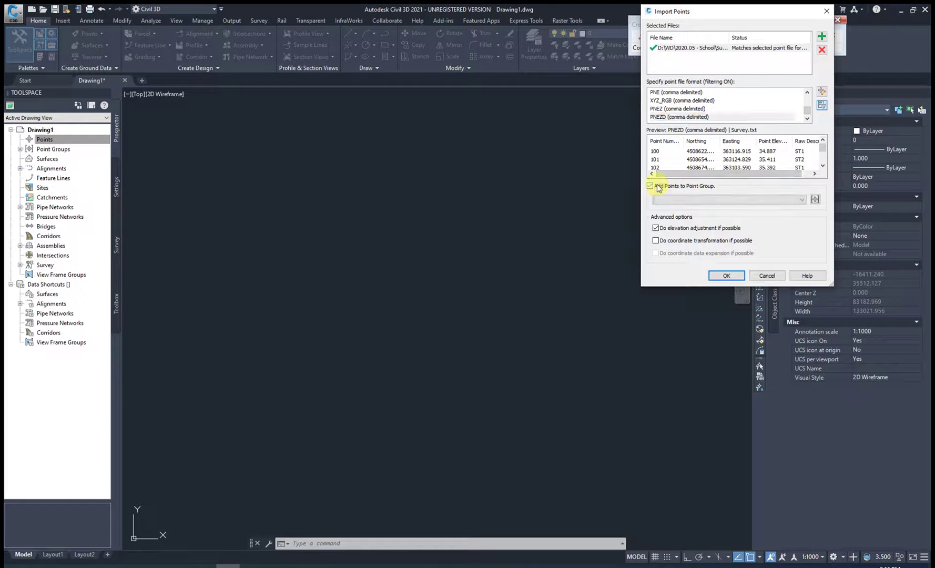
{"action": "left_click", "coordinate": [814, 200]}
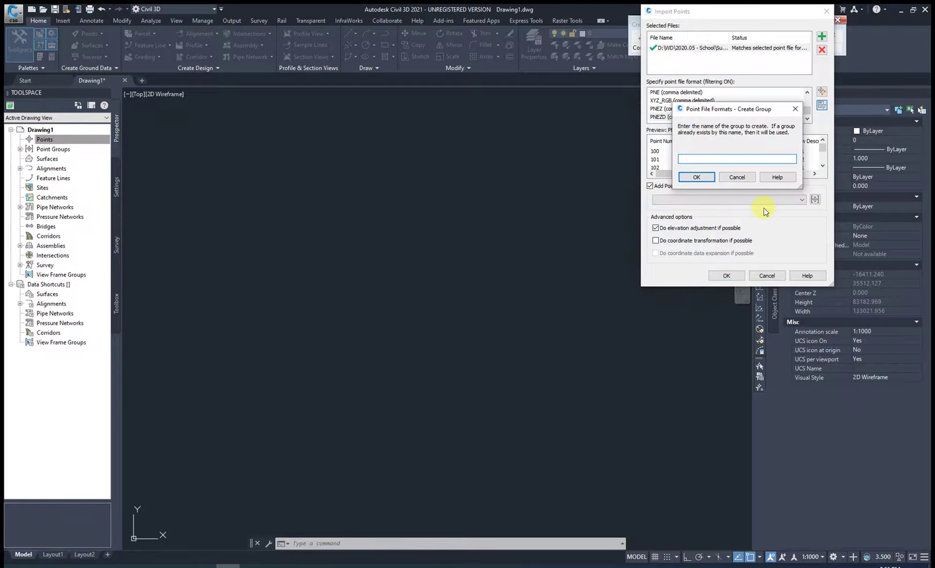
{"action": "type", "text": "Survey"}
{"action": "left_click", "coordinate": [697, 177]}
{"action": "left_click", "coordinate": [724, 275]}
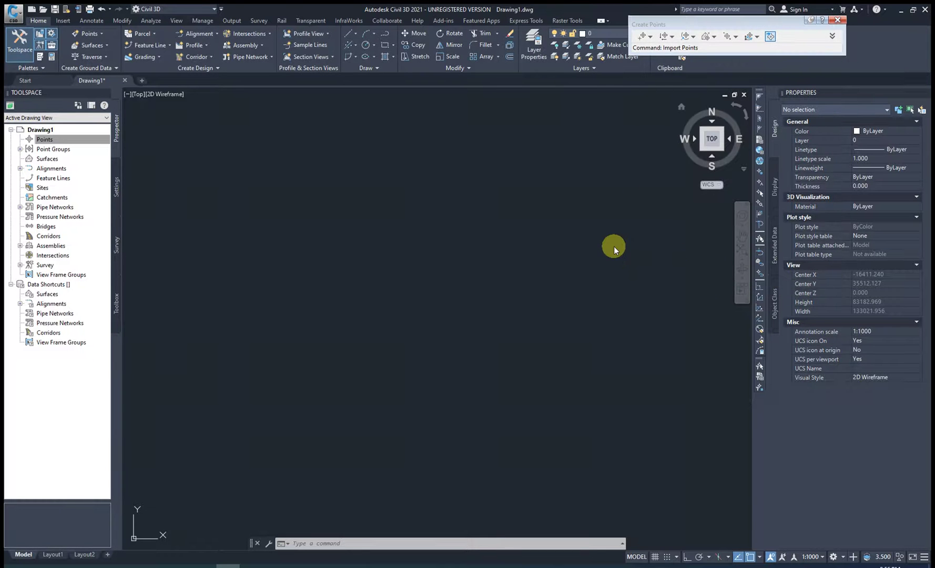
Zoom to the drawing extents, select all imported survey points and set their point style to Basic.
{"action": "type", "text": "ze"}
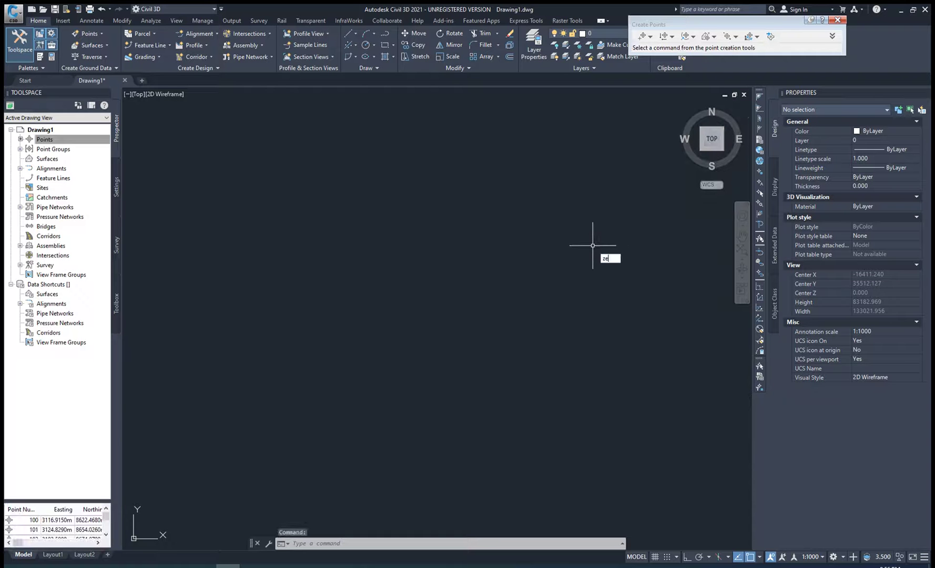
{"action": "key", "text": "Return"}
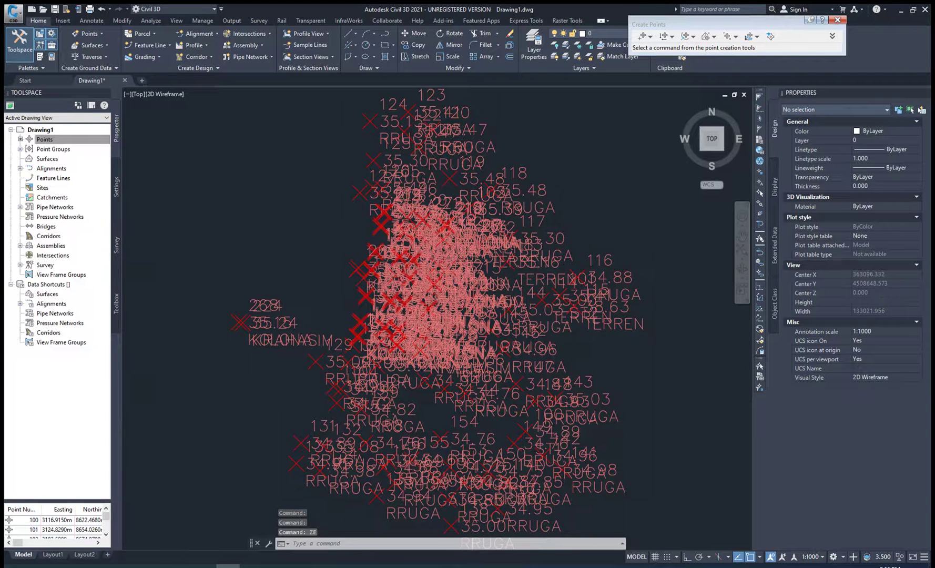
{"action": "scroll", "coordinate": [540, 265], "scroll_direction": "down", "scroll_amount": 4}
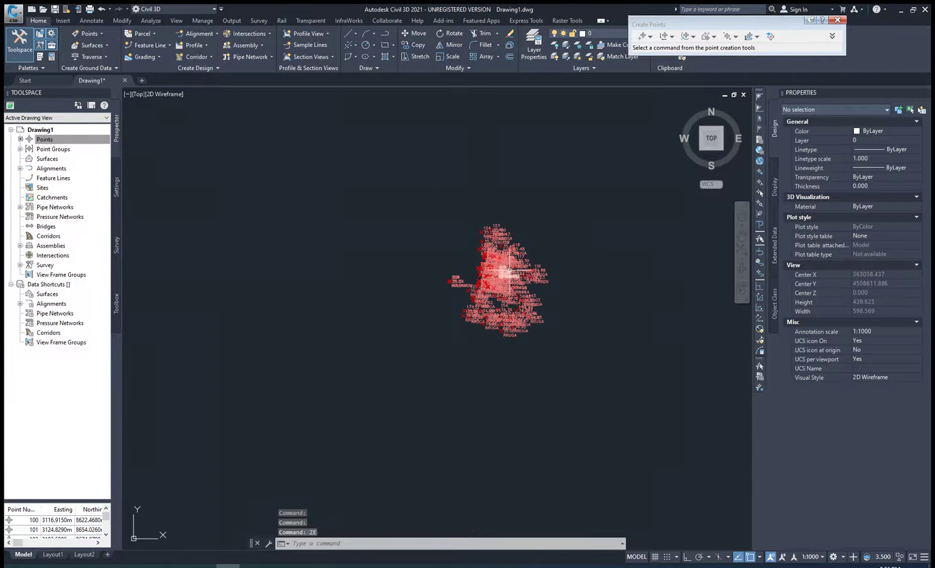
{"action": "left_click", "coordinate": [560, 205]}
{"action": "left_click", "coordinate": [407, 381]}
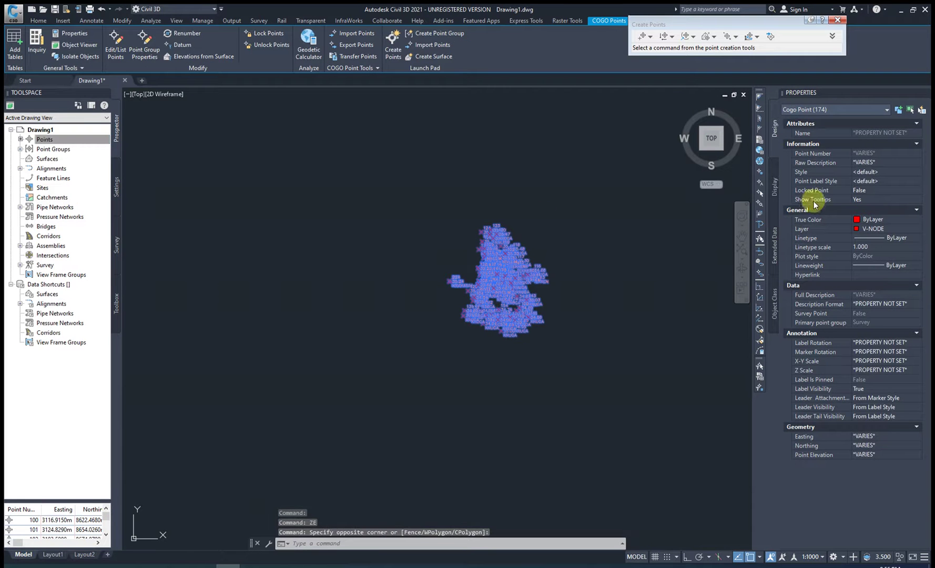
{"action": "left_click", "coordinate": [881, 172]}
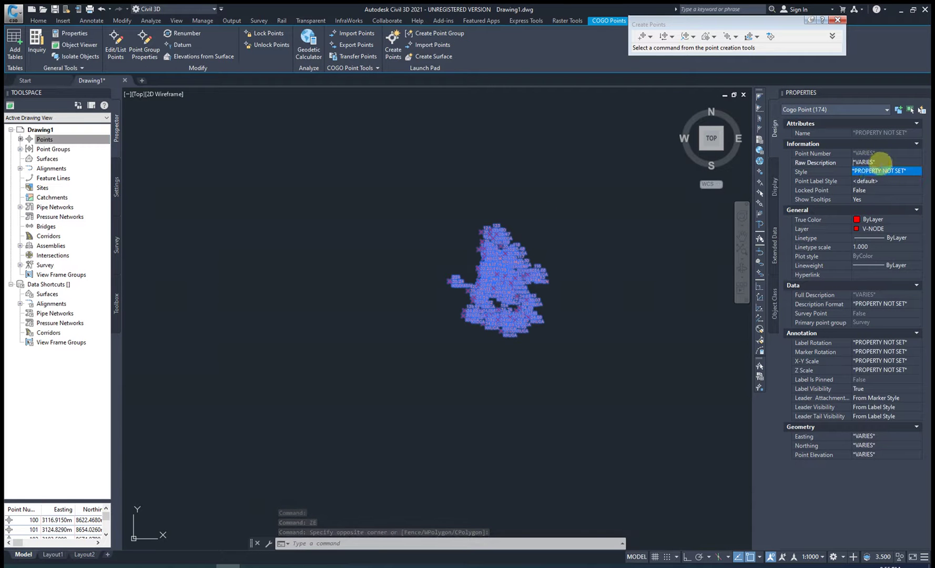
{"action": "left_click", "coordinate": [885, 172]}
{"action": "left_click", "coordinate": [876, 181]}
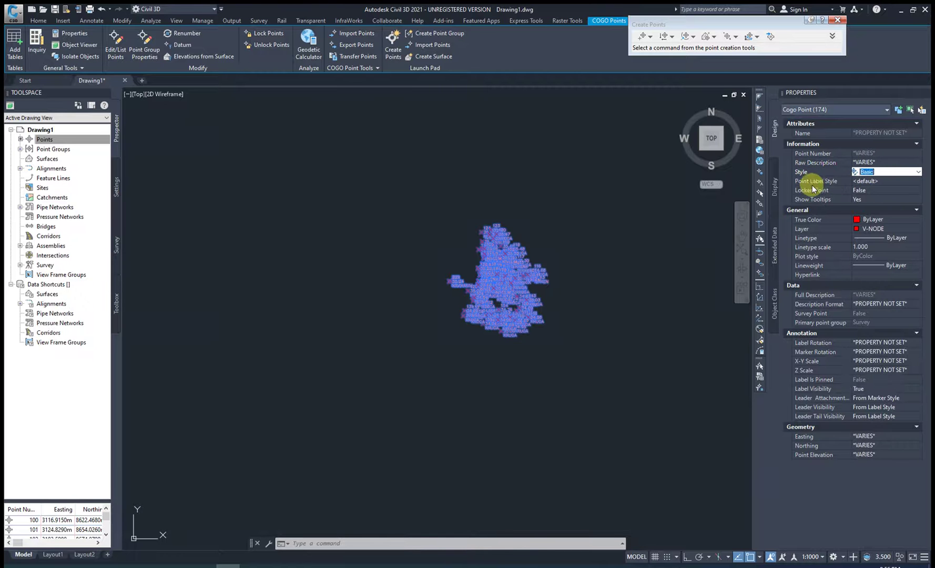
Set the point label style of the selected points to Elevation Only.
{"action": "left_click", "coordinate": [885, 180]}
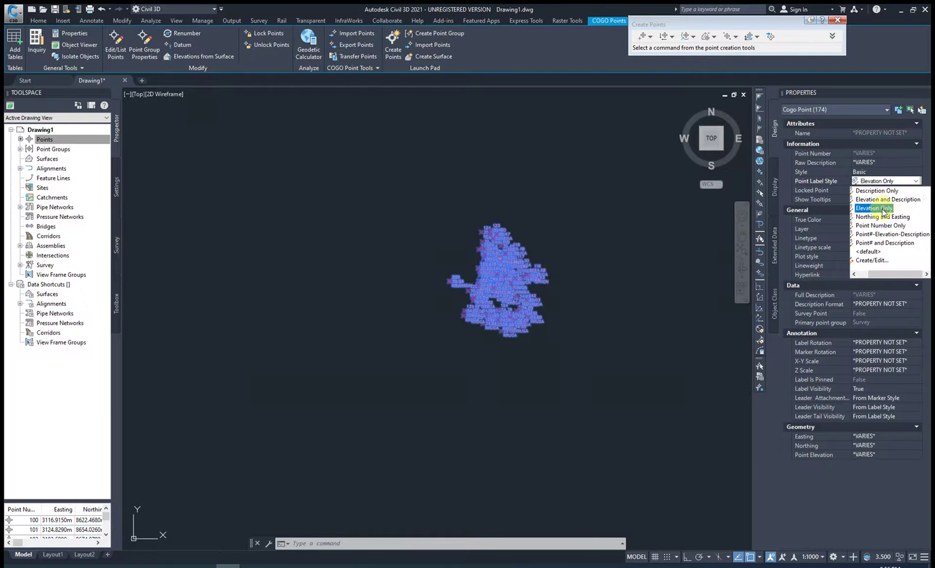
{"action": "left_click", "coordinate": [879, 208]}
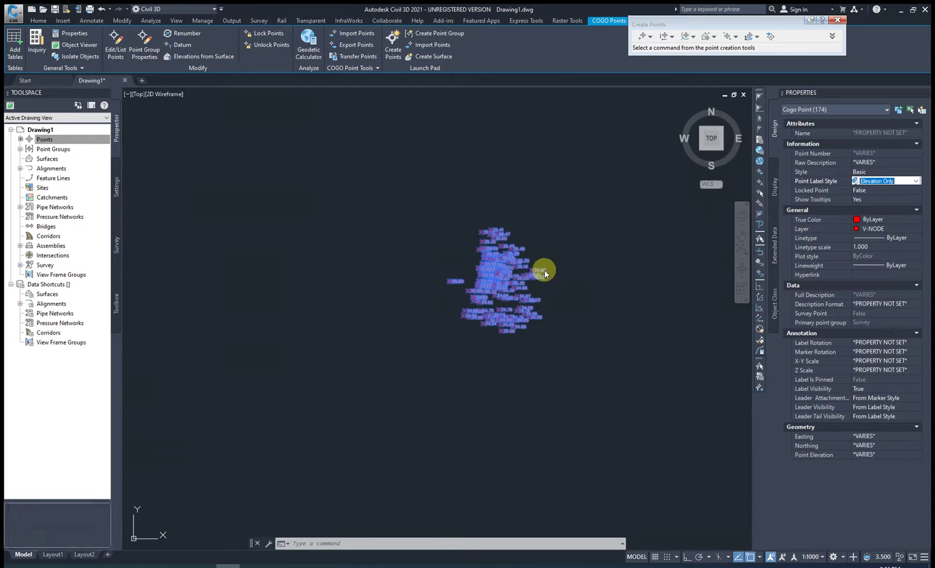
{"action": "scroll", "coordinate": [508, 269], "scroll_direction": "up", "scroll_amount": 5}
{"action": "scroll", "coordinate": [531, 248], "scroll_direction": "down", "scroll_amount": 3}
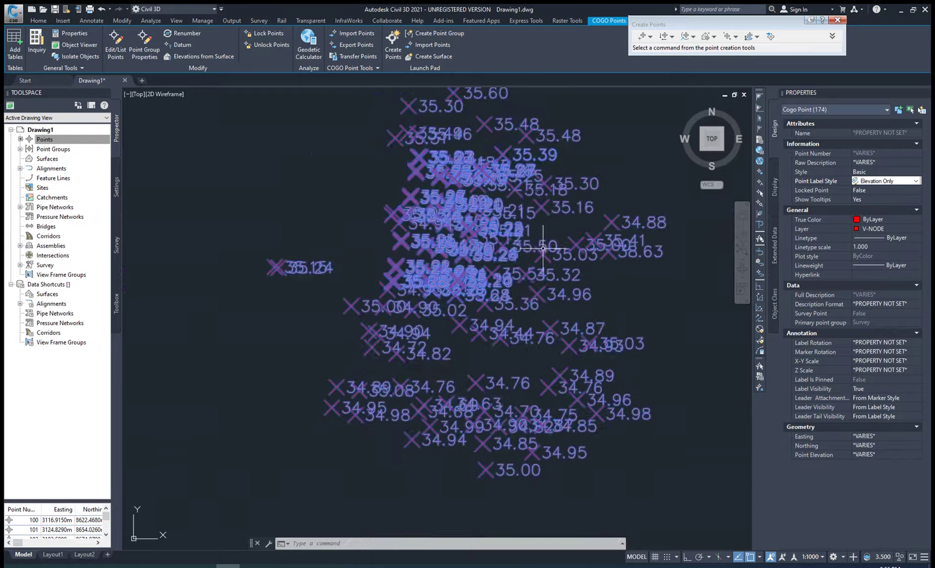
Edit the Basic point style to use a smaller custom X marker without a surrounding circle, and apply it.
{"action": "left_click", "coordinate": [116, 184]}
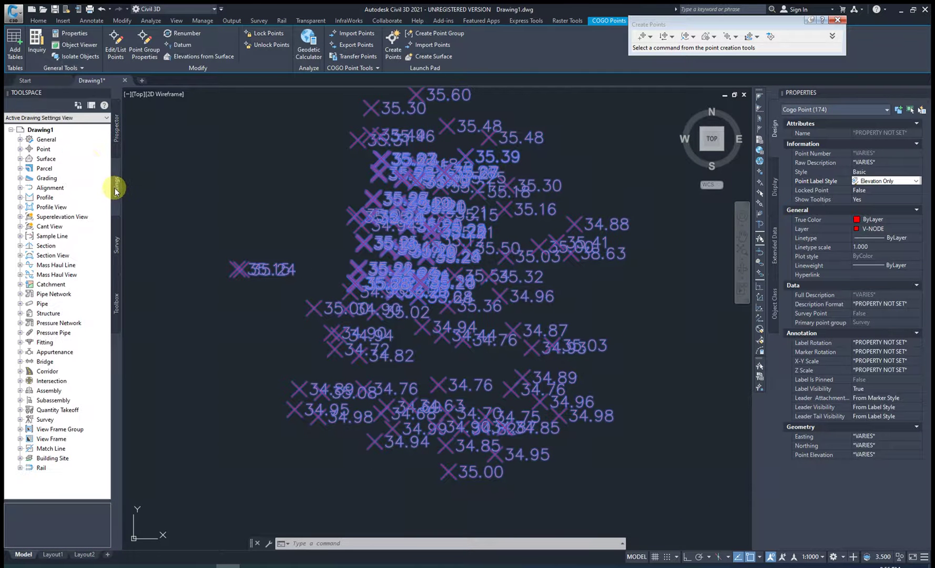
{"action": "left_click", "coordinate": [20, 150]}
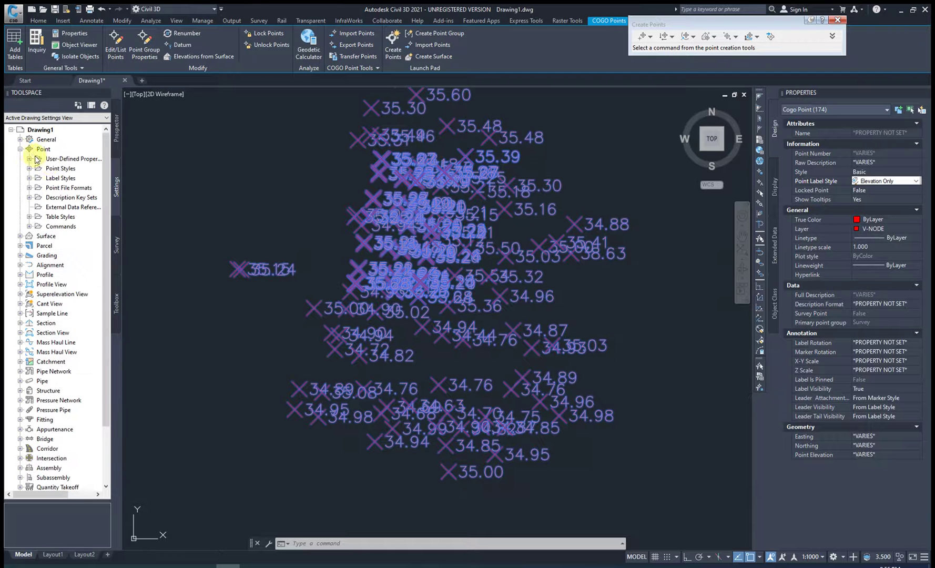
{"action": "left_click", "coordinate": [29, 168]}
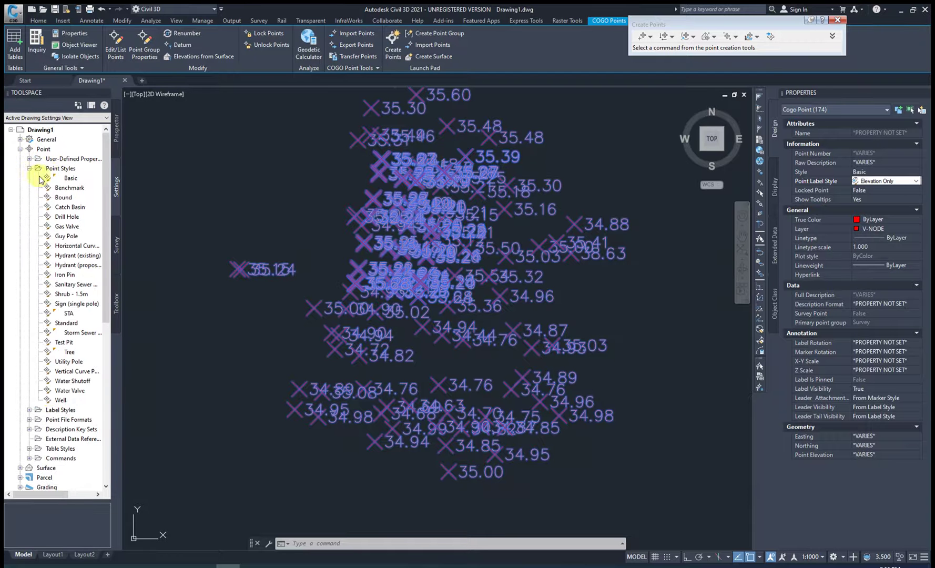
{"action": "right_click", "coordinate": [71, 180]}
{"action": "left_click", "coordinate": [95, 184]}
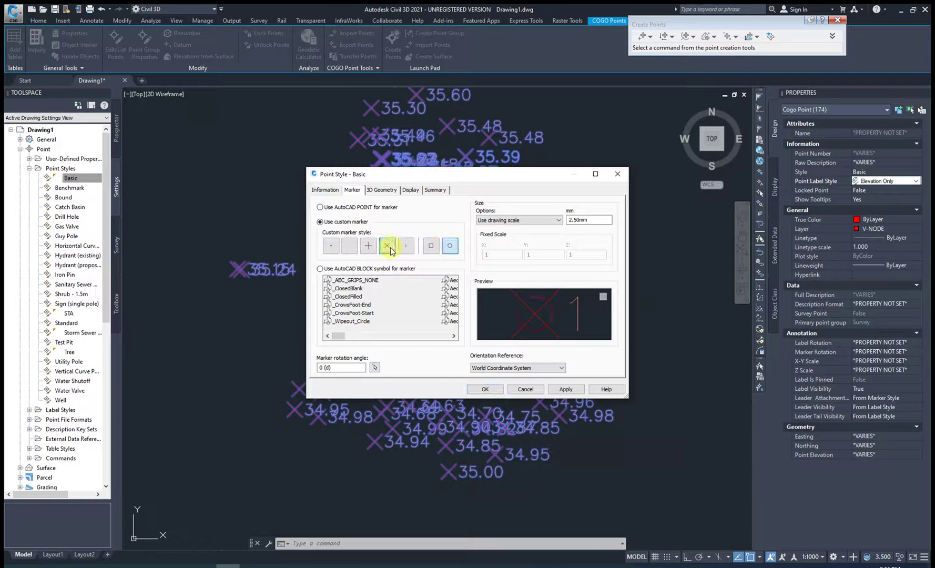
{"action": "left_click", "coordinate": [449, 245]}
{"action": "left_click", "coordinate": [332, 245]}
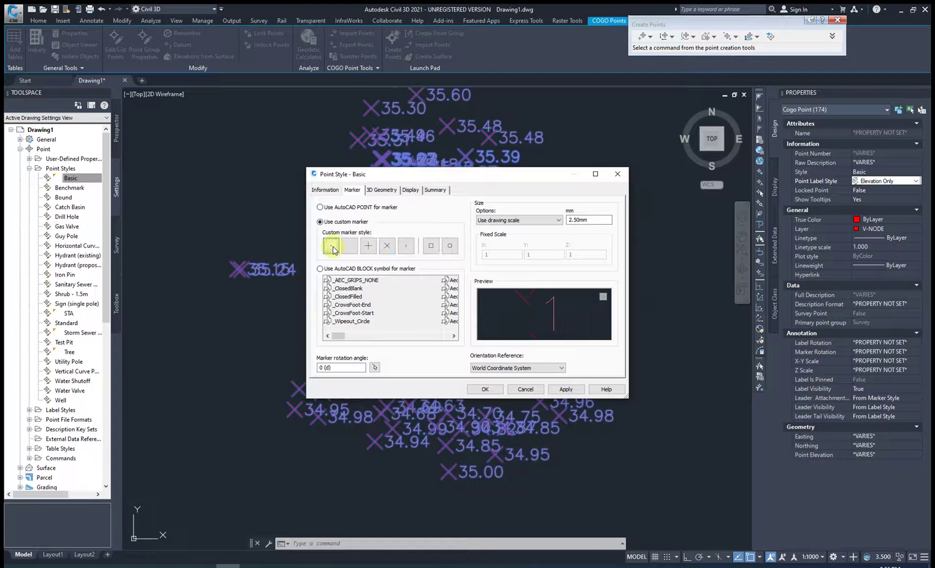
{"action": "left_click", "coordinate": [369, 248]}
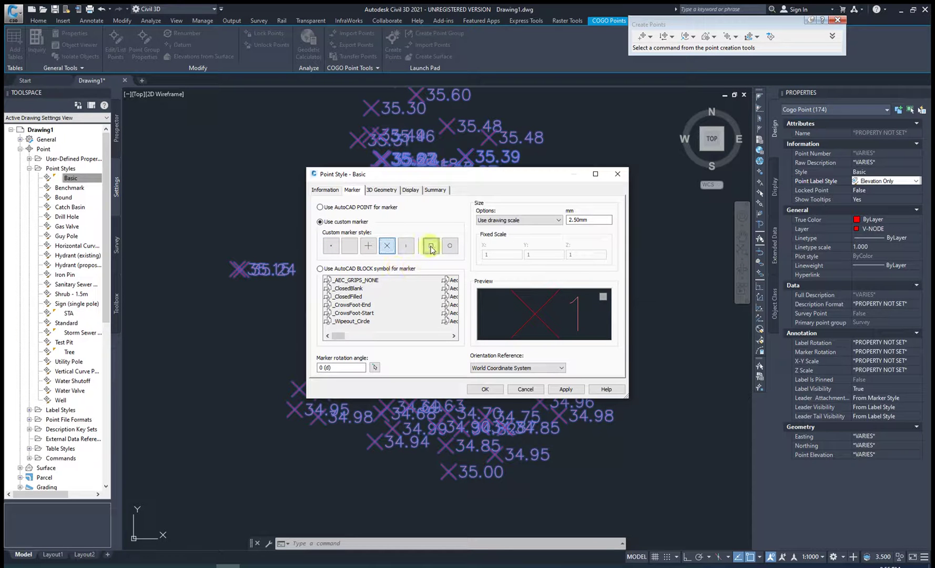
{"action": "left_click", "coordinate": [449, 247]}
{"action": "left_click", "coordinate": [576, 389]}
{"action": "left_click", "coordinate": [484, 389]}
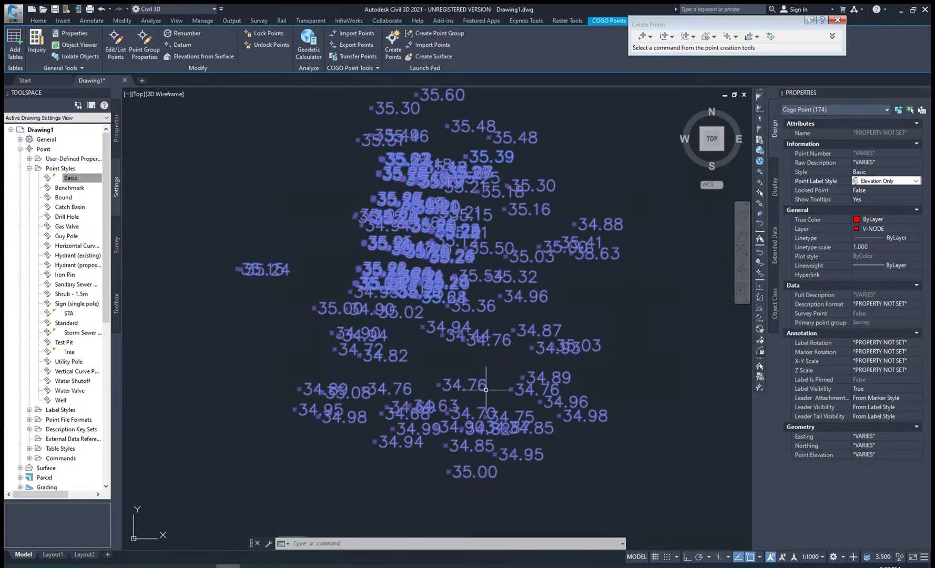
{"action": "scroll", "coordinate": [353, 242], "scroll_direction": "up", "scroll_amount": 8}
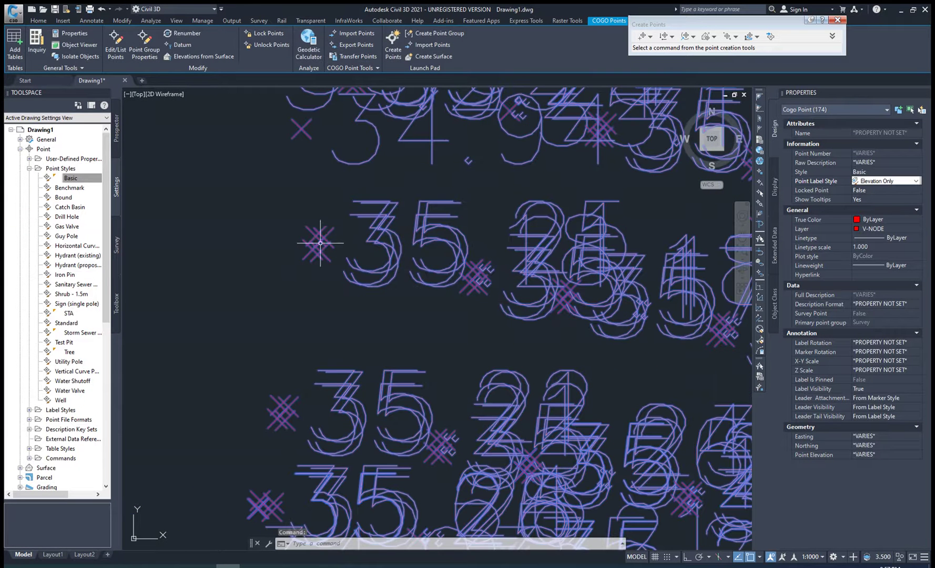
Edit the Elevation Only point label style, setting the Point Elevation component's text height to 0.50 mm.
{"action": "left_click", "coordinate": [30, 169]}
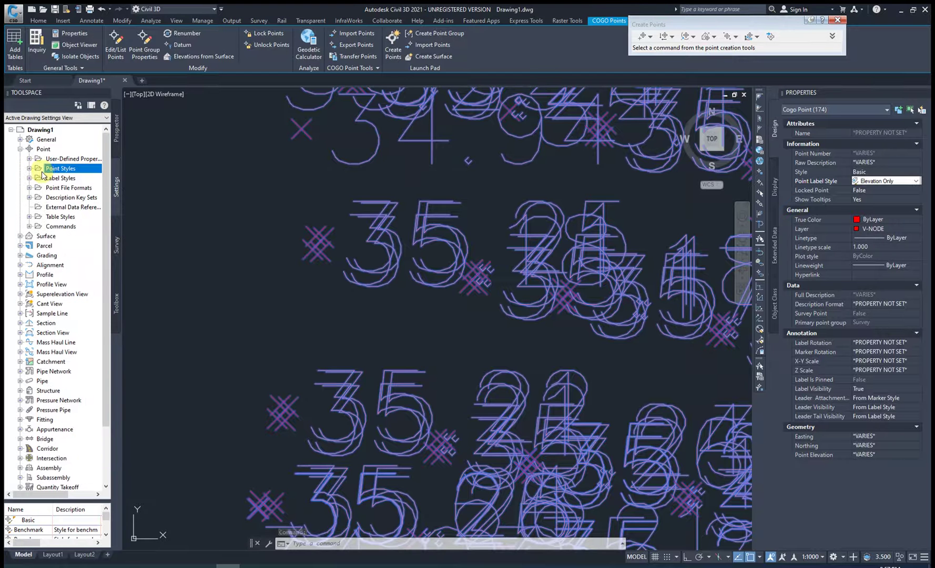
{"action": "left_click", "coordinate": [30, 179]}
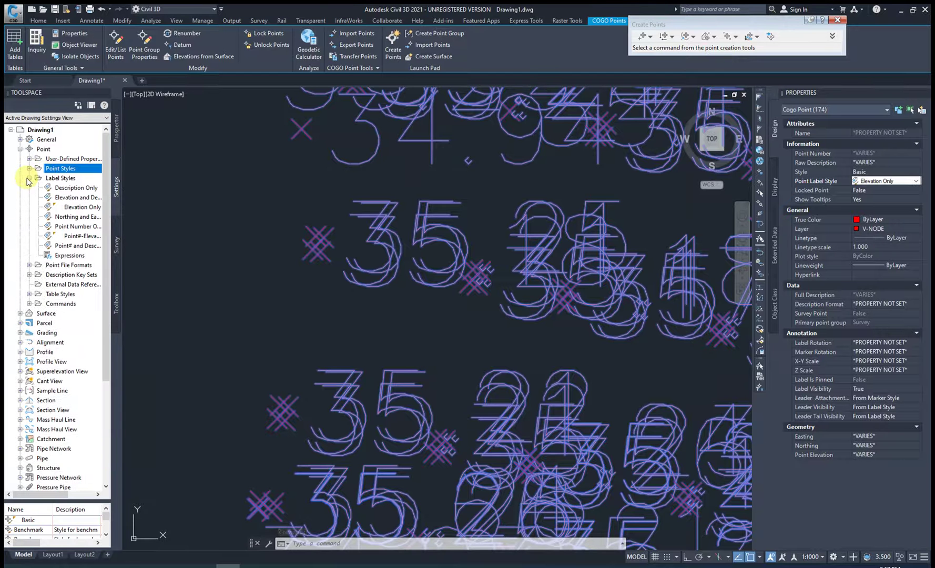
{"action": "left_click", "coordinate": [80, 209]}
{"action": "right_click", "coordinate": [80, 208]}
{"action": "left_click", "coordinate": [270, 236]}
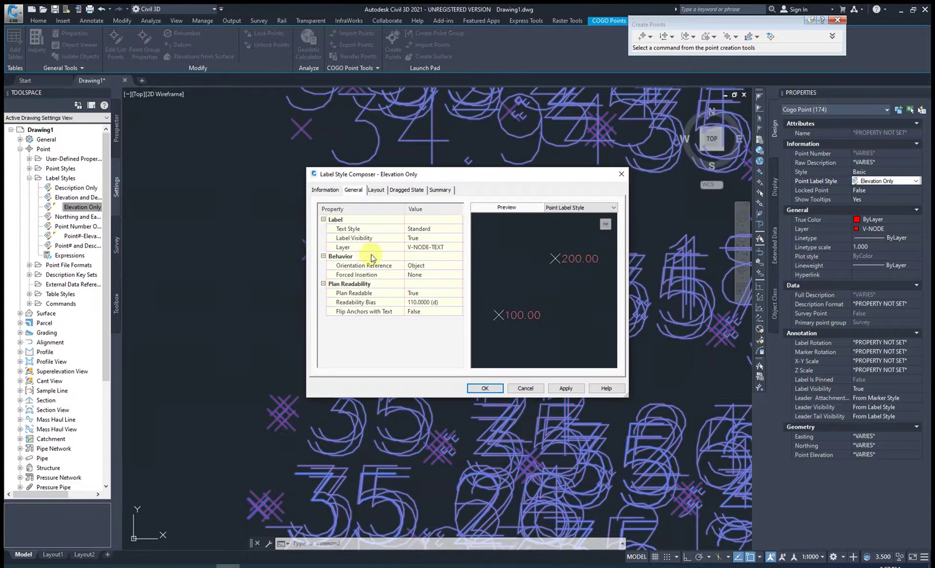
{"action": "left_click", "coordinate": [323, 191]}
{"action": "left_click", "coordinate": [352, 190]}
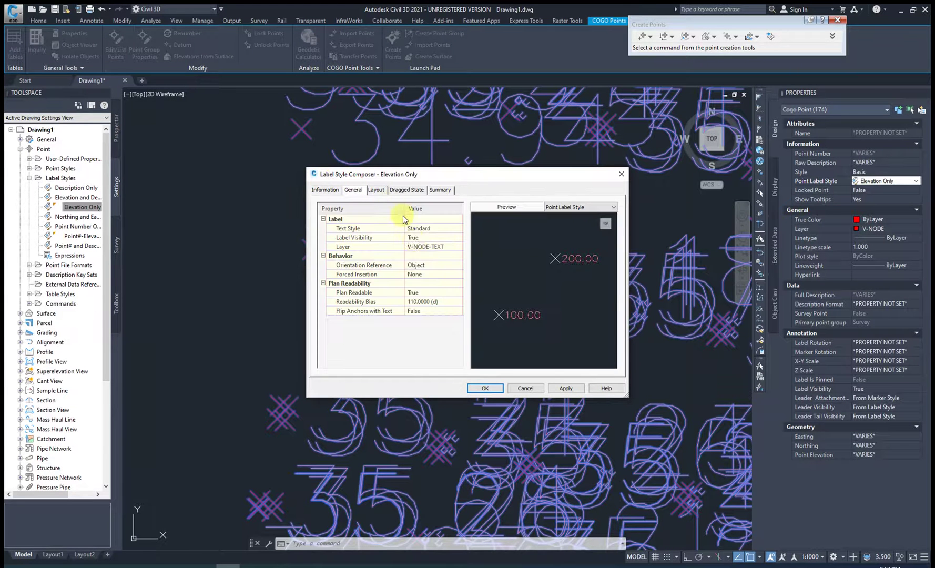
{"action": "left_click", "coordinate": [376, 191]}
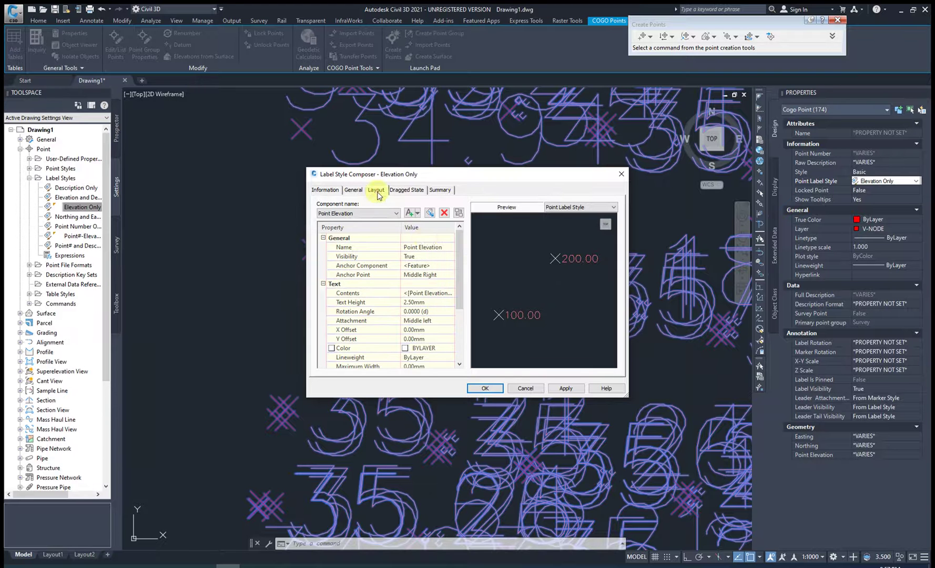
{"action": "left_click", "coordinate": [404, 303]}
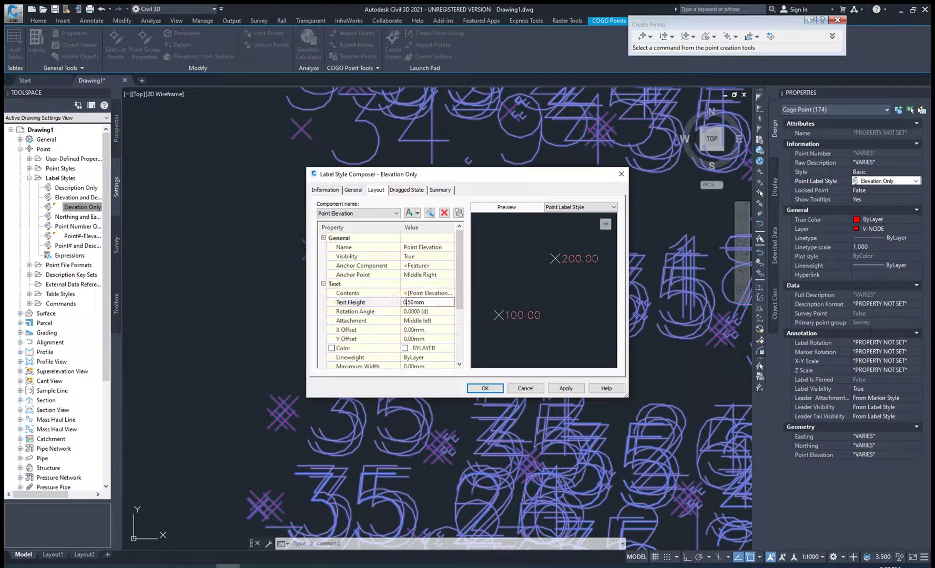
{"action": "scroll", "coordinate": [538, 295], "scroll_direction": "up", "scroll_amount": 2}
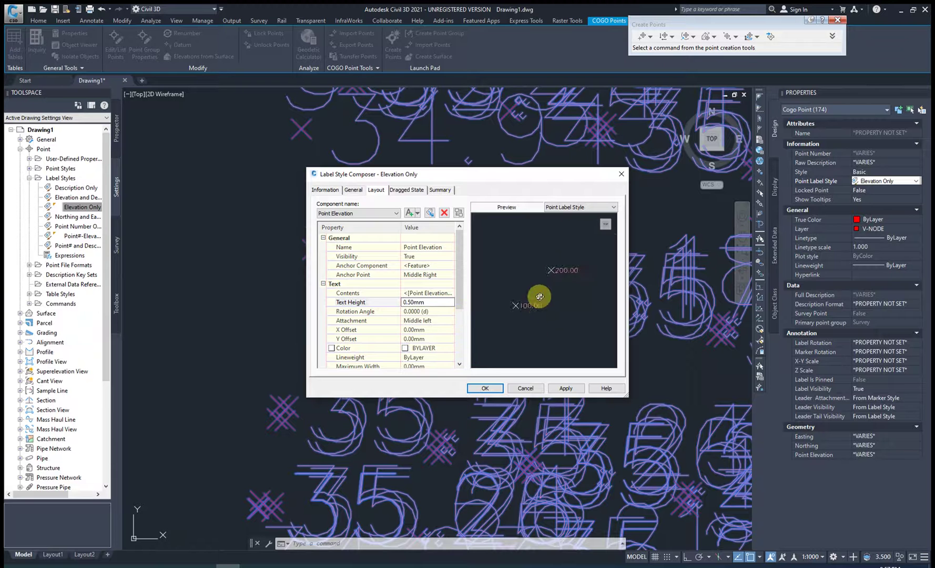
{"action": "scroll", "coordinate": [537, 292], "scroll_direction": "down", "scroll_amount": 1}
{"action": "left_click", "coordinate": [567, 388]}
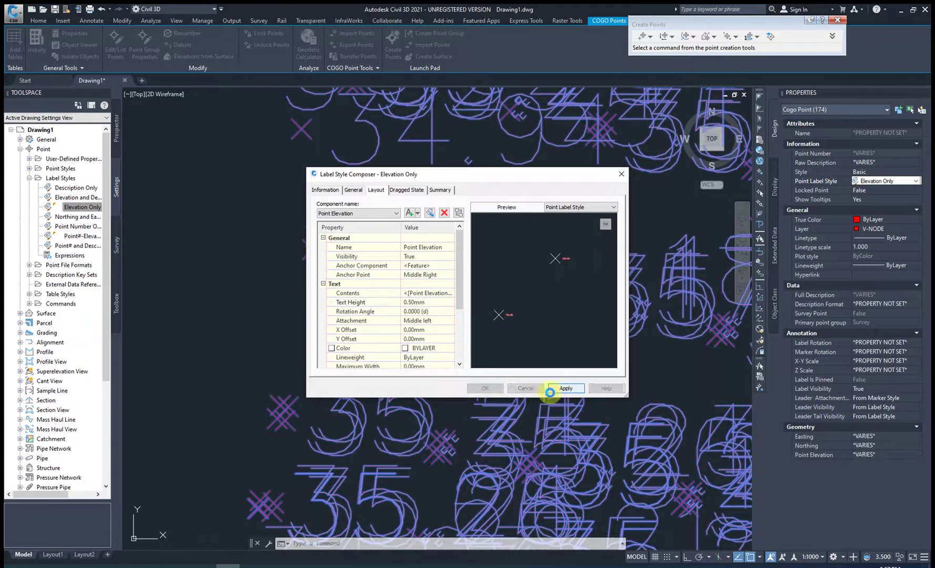
{"action": "left_click", "coordinate": [494, 389]}
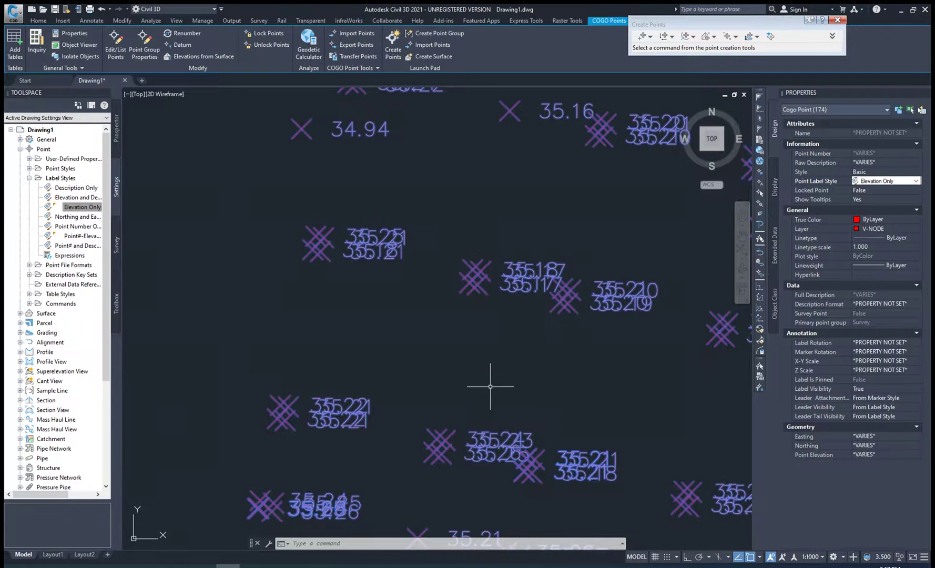
Reopen the Elevation Only label style and reduce the border gap of its Point Elevation component.
{"action": "scroll", "coordinate": [490, 298], "scroll_direction": "up", "scroll_amount": 5}
{"action": "left_click", "coordinate": [66, 209]}
{"action": "right_click", "coordinate": [69, 212]}
{"action": "left_click", "coordinate": [108, 221]}
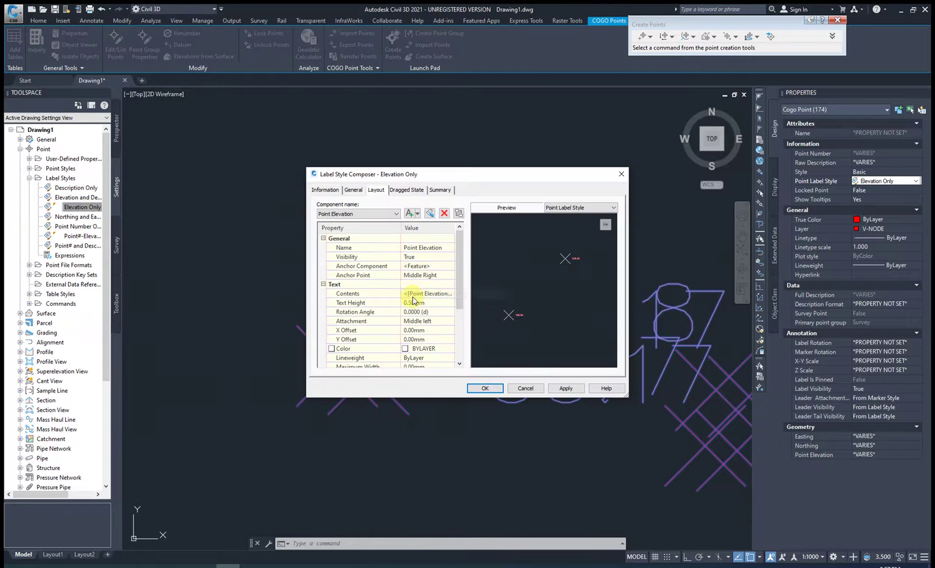
{"action": "scroll", "coordinate": [422, 326], "scroll_direction": "down", "scroll_amount": 1}
{"action": "scroll", "coordinate": [417, 348], "scroll_direction": "down", "scroll_amount": 2}
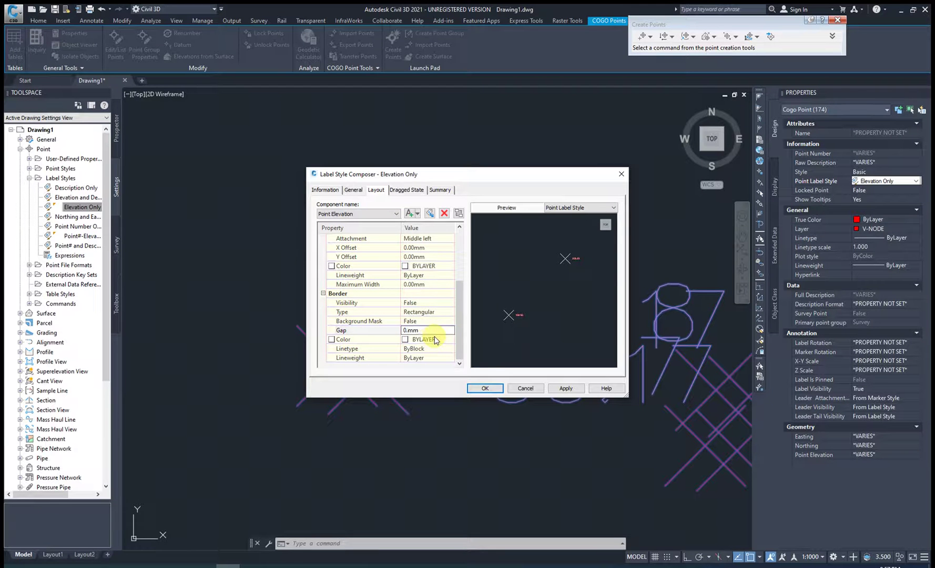
{"action": "left_click", "coordinate": [484, 388]}
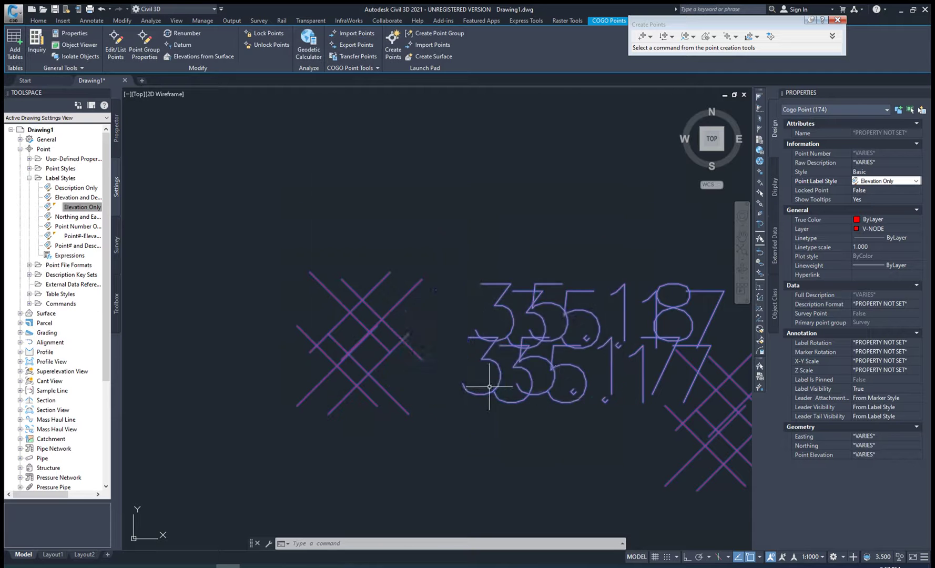
Inspect the relabelled survey points across the site, clear the selection, and check a cluster of overlapping markers up close.
{"action": "scroll", "coordinate": [461, 267], "scroll_direction": "down", "scroll_amount": 6}
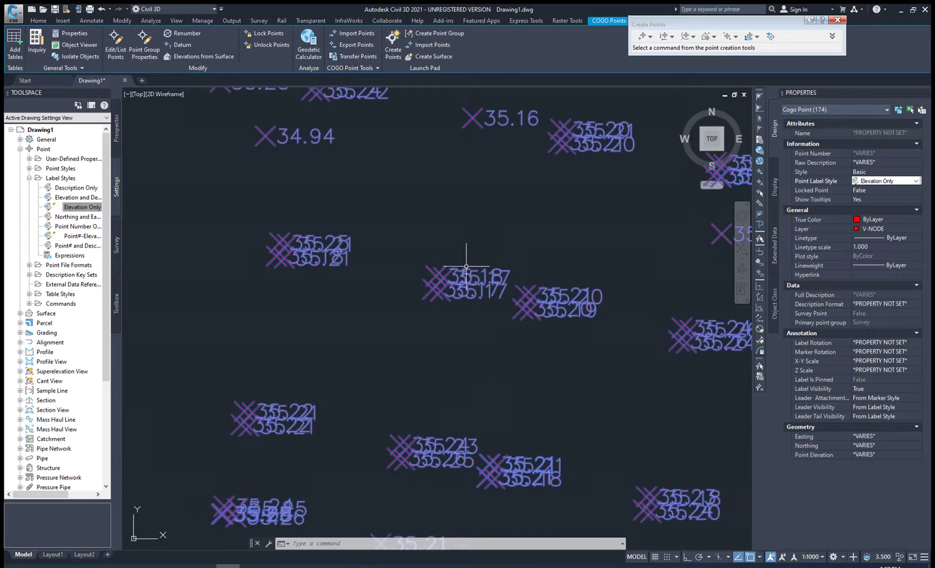
{"action": "middle_click_drag", "start_coordinate": [497, 302], "coordinate": [463, 303]}
{"action": "scroll", "coordinate": [462, 252], "scroll_direction": "down", "scroll_amount": 3}
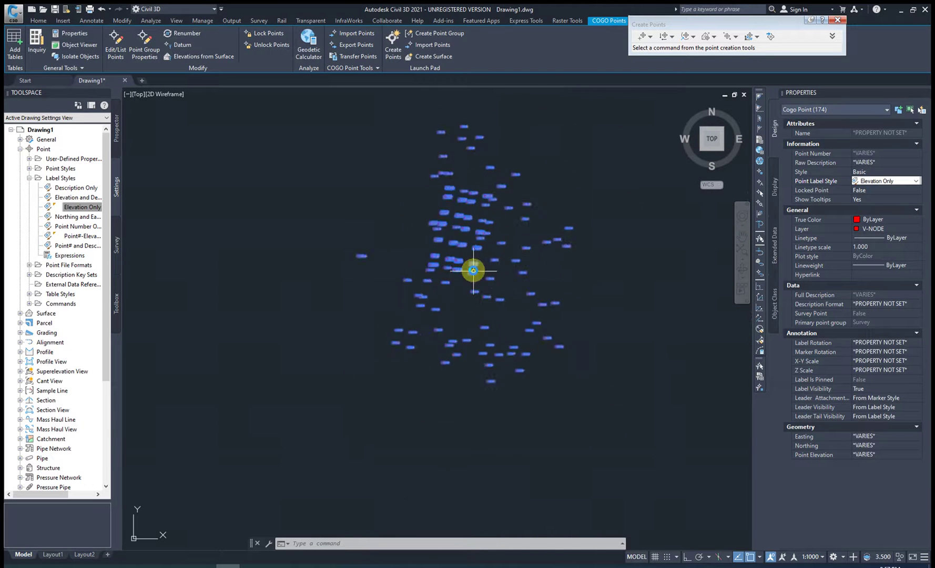
{"action": "scroll", "coordinate": [468, 263], "scroll_direction": "up", "scroll_amount": 4}
{"action": "scroll", "coordinate": [461, 247], "scroll_direction": "down", "scroll_amount": 4}
{"action": "key", "text": "Escape"}
{"action": "scroll", "coordinate": [458, 245], "scroll_direction": "up", "scroll_amount": 4}
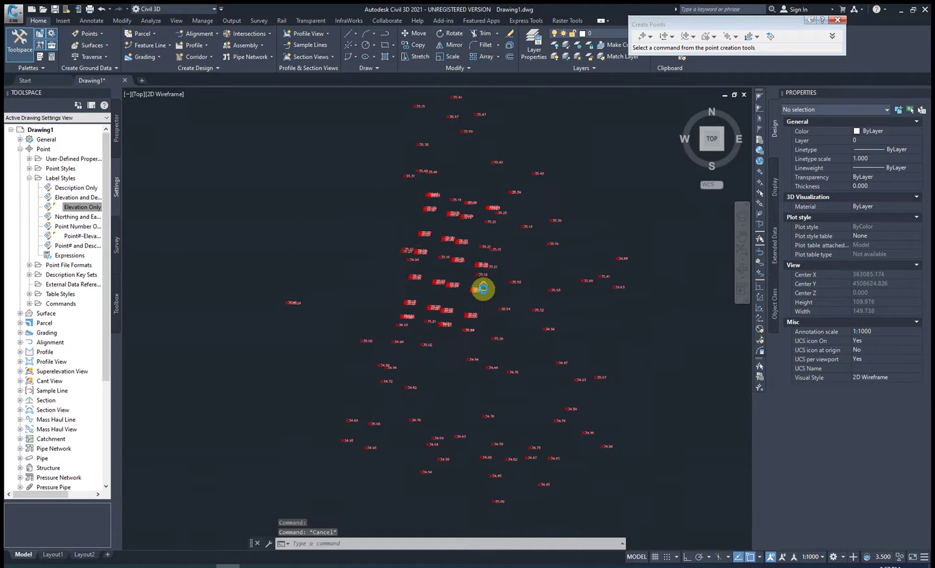
{"action": "scroll", "coordinate": [415, 209], "scroll_direction": "up", "scroll_amount": 15}
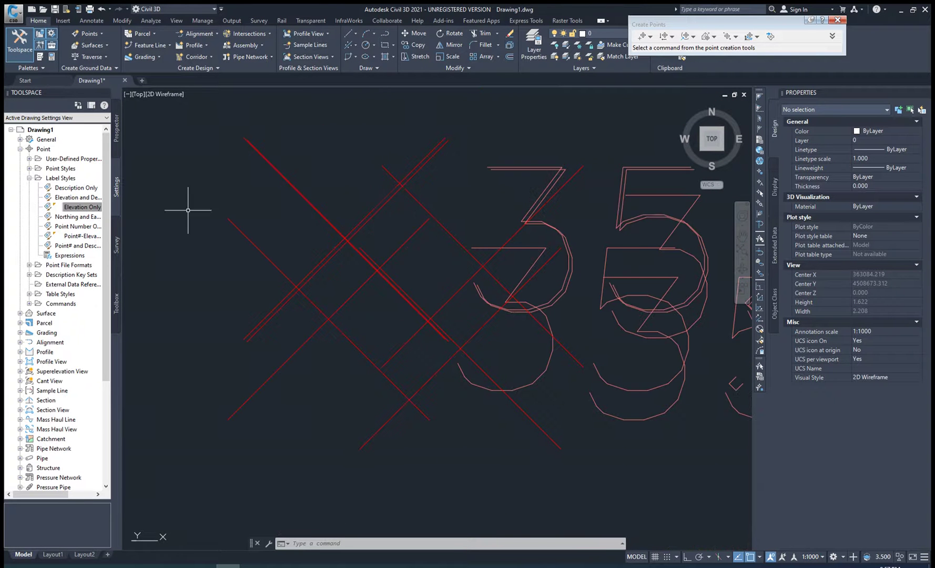
{"action": "right_click", "coordinate": [76, 188]}
{"action": "left_click", "coordinate": [106, 194]}
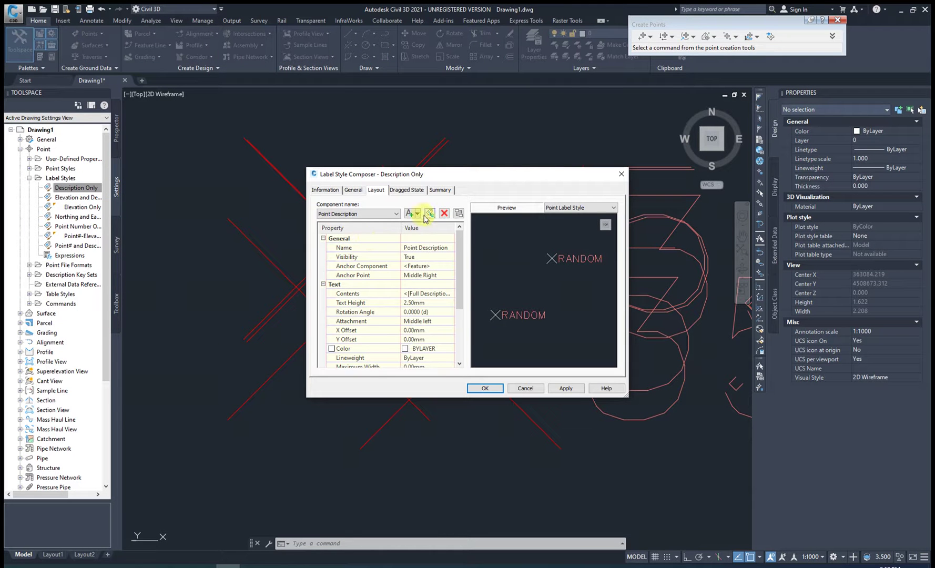
{"action": "left_click", "coordinate": [418, 303]}
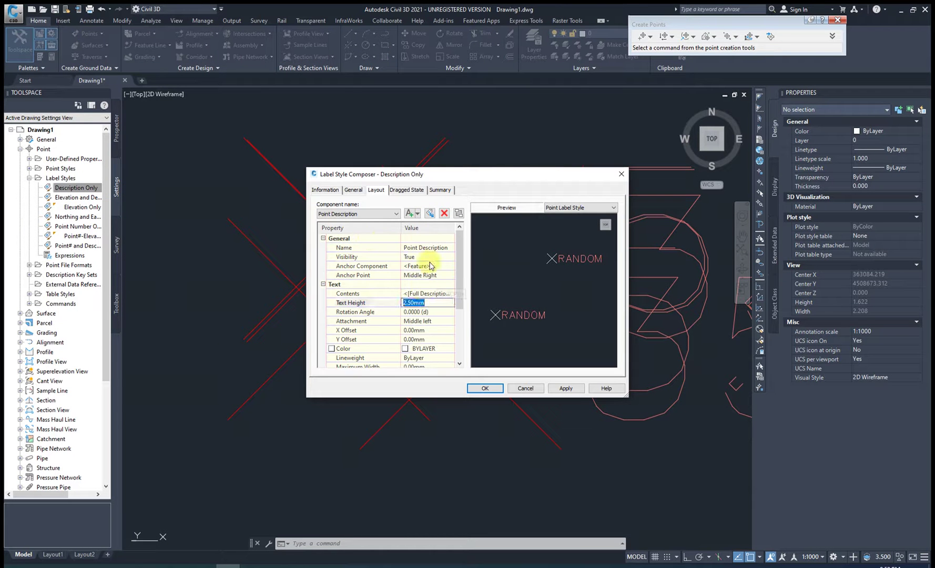
{"action": "key", "text": "Return"}
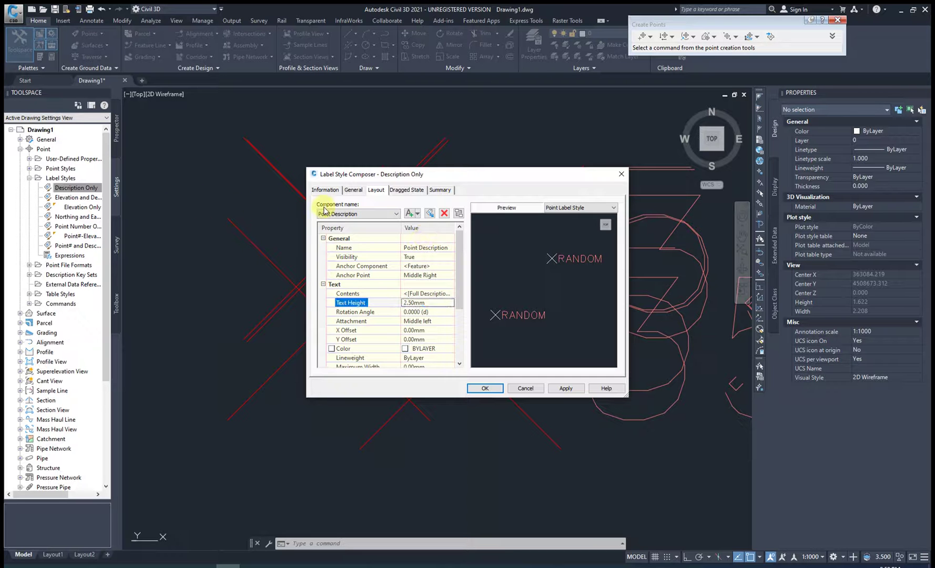
Set the Point Elevation text height in the Elevation Only label style to 0.1 mm and apply it.
{"action": "right_click", "coordinate": [76, 207]}
{"action": "left_click", "coordinate": [100, 212]}
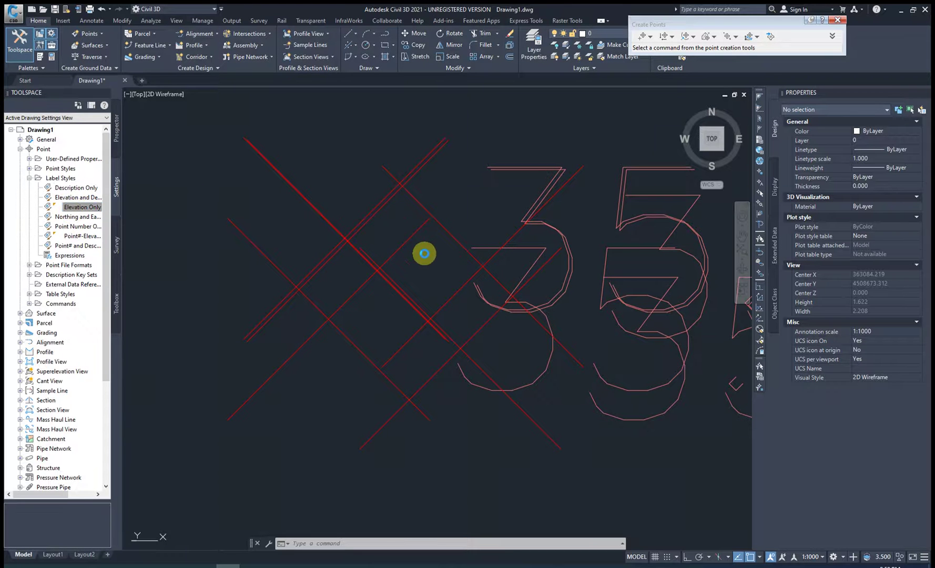
{"action": "left_click", "coordinate": [422, 302]}
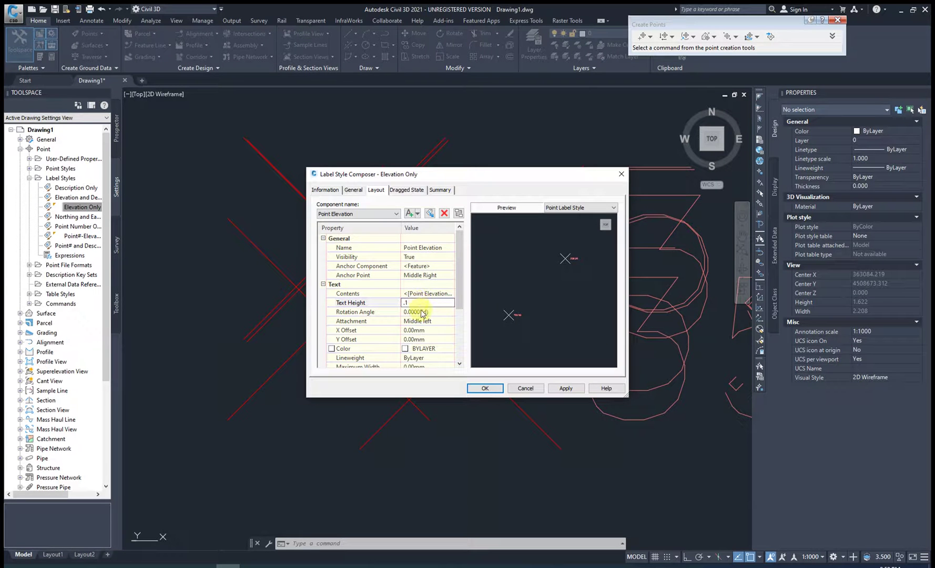
{"action": "left_click", "coordinate": [490, 387]}
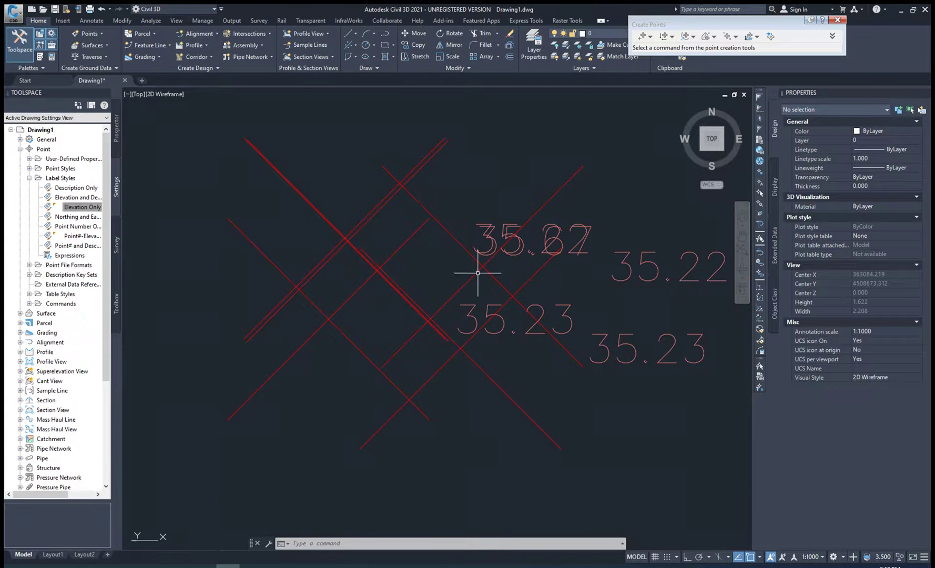
Reduce the custom X marker size of the Basic point style, keeping it sized by drawing scale, and apply it.
{"action": "left_click", "coordinate": [30, 169]}
{"action": "left_click", "coordinate": [71, 178]}
{"action": "right_click", "coordinate": [79, 179]}
{"action": "left_click", "coordinate": [90, 185]}
{"action": "left_click", "coordinate": [577, 220]}
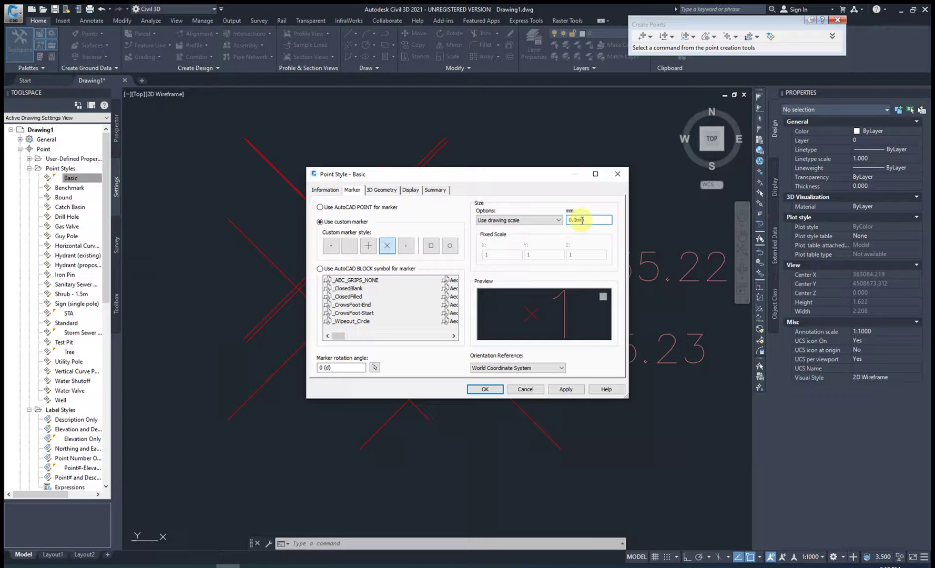
{"action": "left_click", "coordinate": [485, 389]}
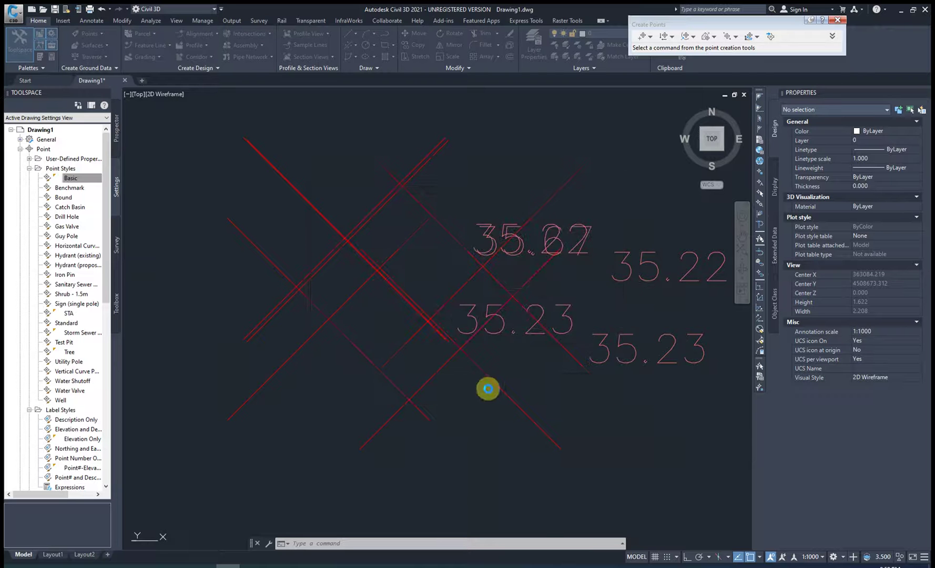
Draw a closed 3D polyline through the cluster of four survey points labelled 35.28, 35.28, 35.27 and 35.28.
{"action": "scroll", "coordinate": [359, 244], "scroll_direction": "down", "scroll_amount": 9}
{"action": "scroll", "coordinate": [442, 266], "scroll_direction": "up", "scroll_amount": 8}
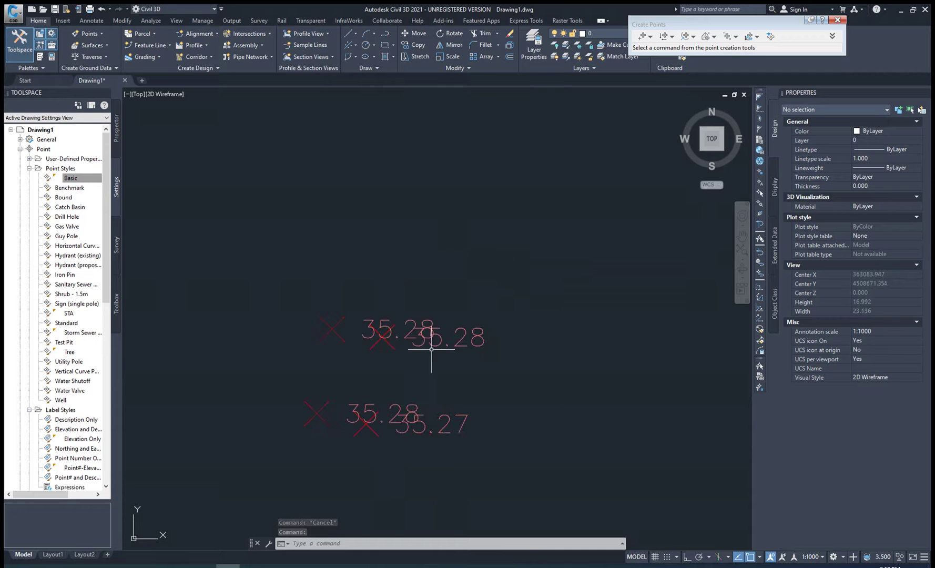
{"action": "key", "text": "Escape"}
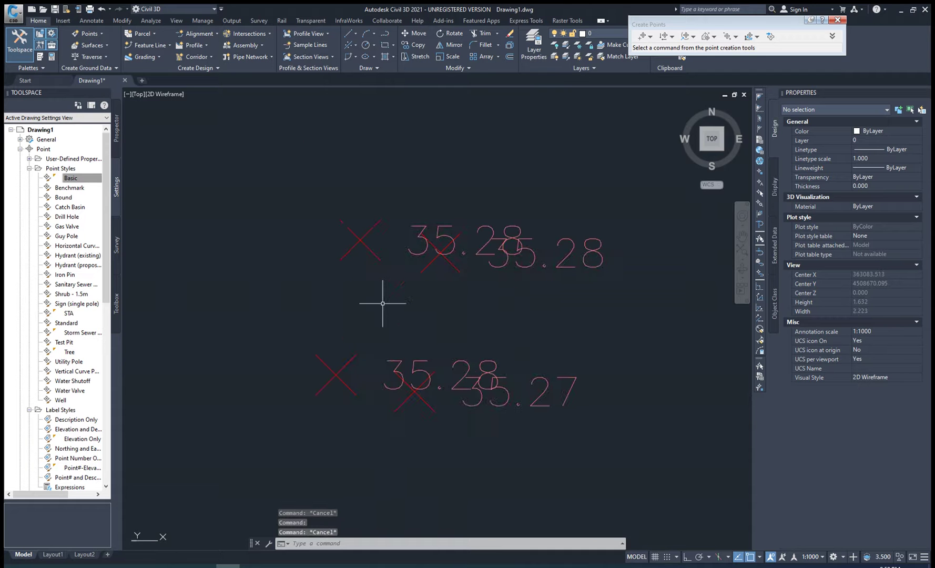
{"action": "type", "text": "3DPOLY"}
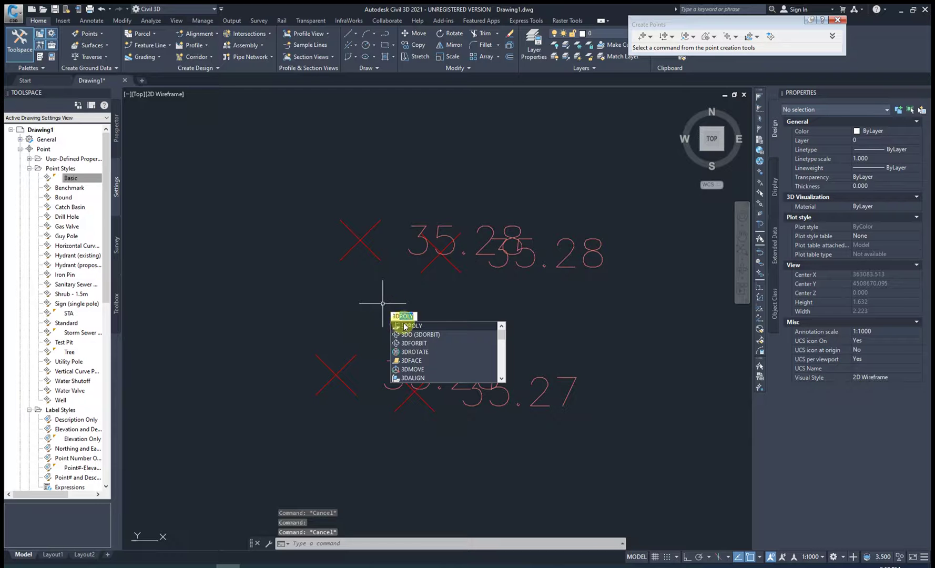
{"action": "left_click", "coordinate": [402, 327]}
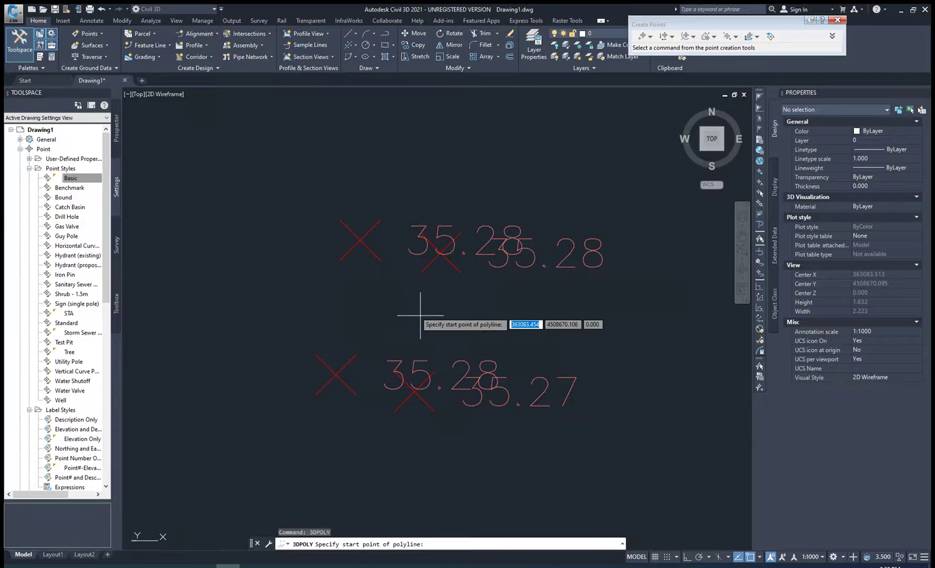
{"action": "left_click", "coordinate": [360, 242]}
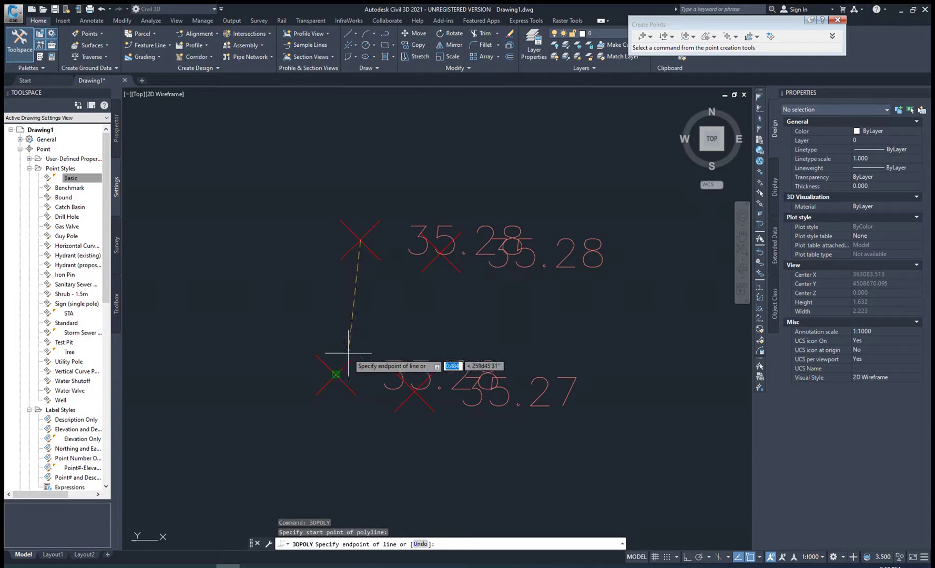
{"action": "left_click", "coordinate": [336, 374]}
{"action": "left_click", "coordinate": [415, 390]}
{"action": "left_click", "coordinate": [441, 253]}
{"action": "type", "text": "c"}
{"action": "key", "text": "Return"}
Draw a closed 3D polyline through the four survey points labelled 35.26, 35.28, 35.27 and 35.27.
{"action": "scroll", "coordinate": [441, 294], "scroll_direction": "down", "scroll_amount": 10}
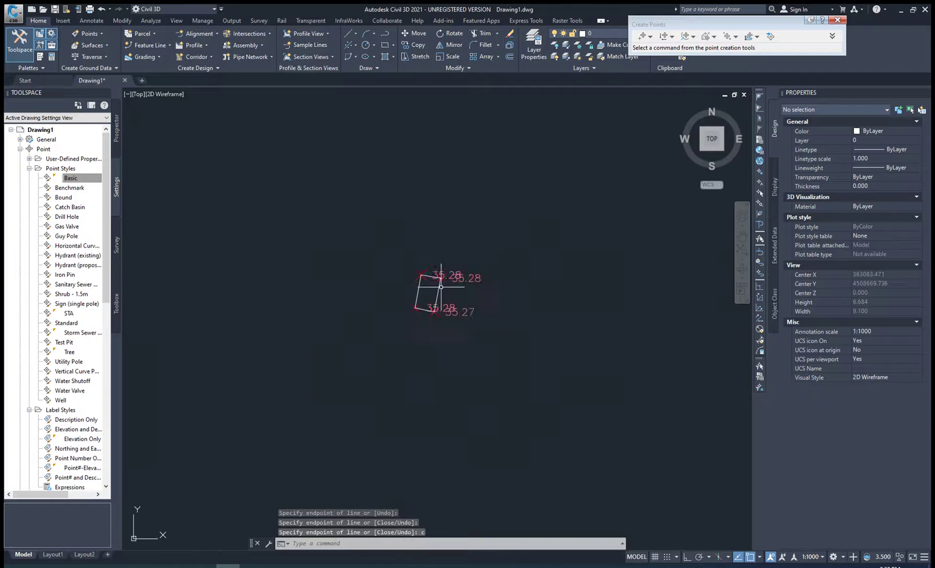
{"action": "scroll", "coordinate": [440, 377], "scroll_direction": "up", "scroll_amount": 6}
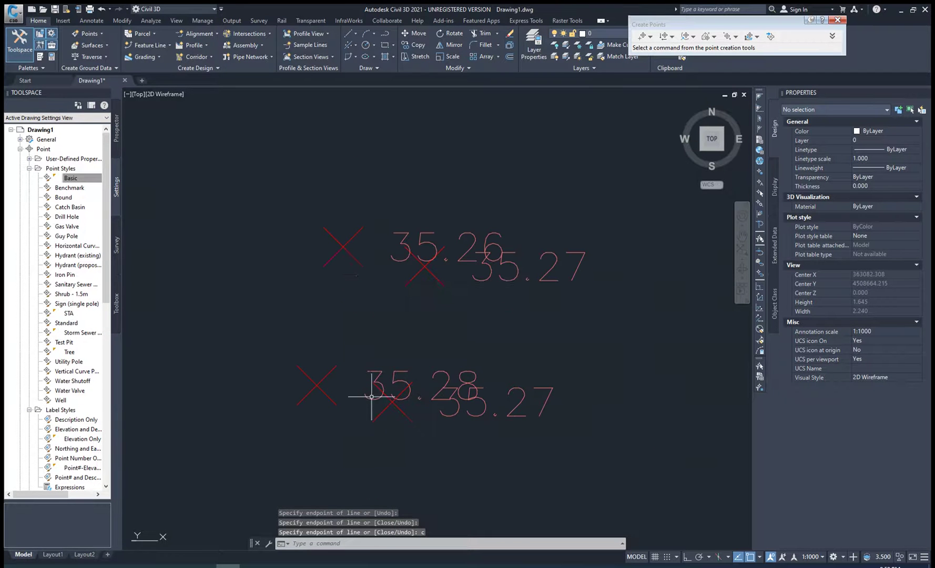
{"action": "key", "text": "Return"}
{"action": "left_click", "coordinate": [331, 263]}
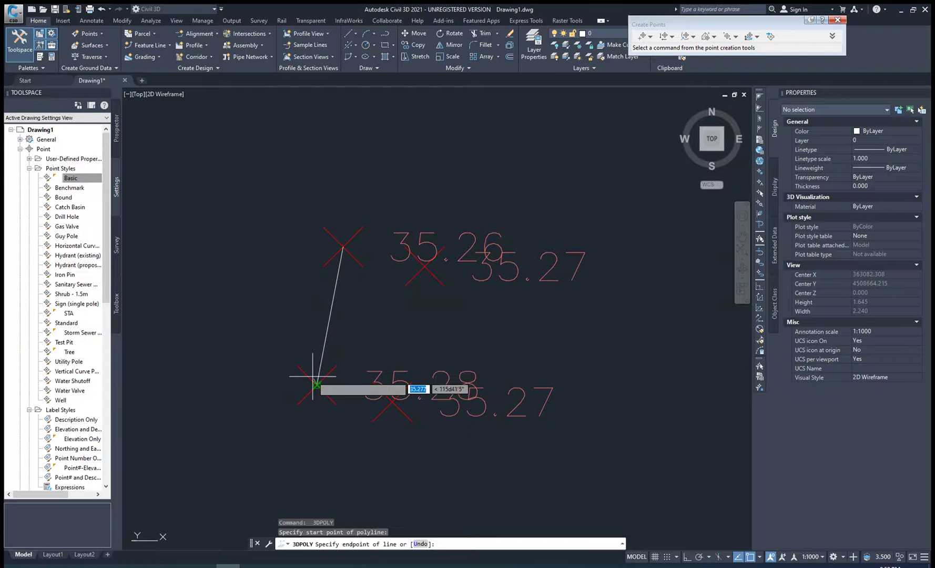
{"action": "left_click", "coordinate": [316, 383]}
{"action": "left_click", "coordinate": [388, 398]}
{"action": "left_click", "coordinate": [423, 266]}
{"action": "type", "text": "c"}
{"action": "key", "text": "Return"}
{"action": "scroll", "coordinate": [445, 309], "scroll_direction": "down", "scroll_amount": 5}
{"action": "scroll", "coordinate": [381, 359], "scroll_direction": "up", "scroll_amount": 6}
{"action": "scroll", "coordinate": [424, 290], "scroll_direction": "up", "scroll_amount": 2}
{"action": "key", "text": "Return"}
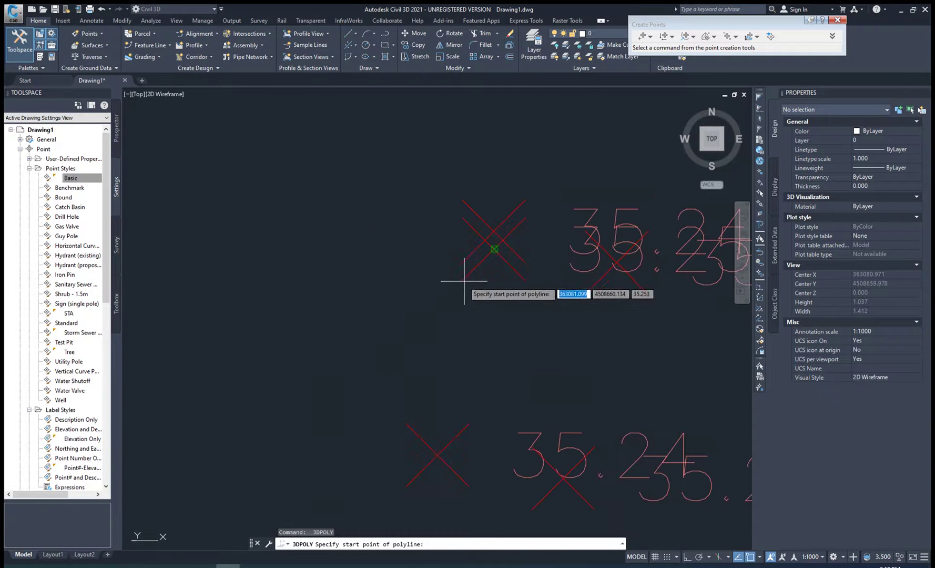
{"action": "left_click", "coordinate": [465, 279]}
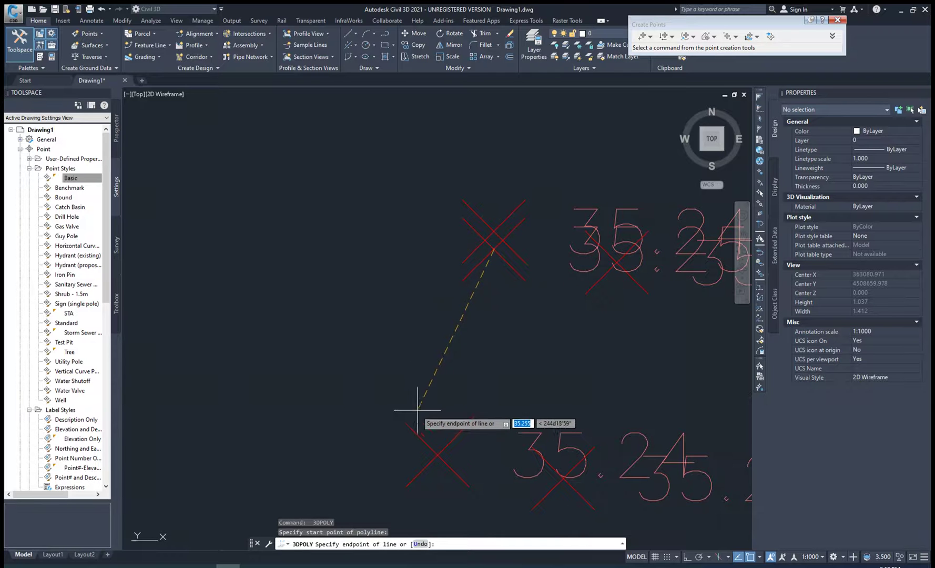
{"action": "key", "text": "Escape"}
Outline the 35.24/35.22 point cluster with a closed 3D polyline, starting at the upper of the two overlapping northwest points.
{"action": "key", "text": "Return"}
{"action": "left_click", "coordinate": [463, 266]}
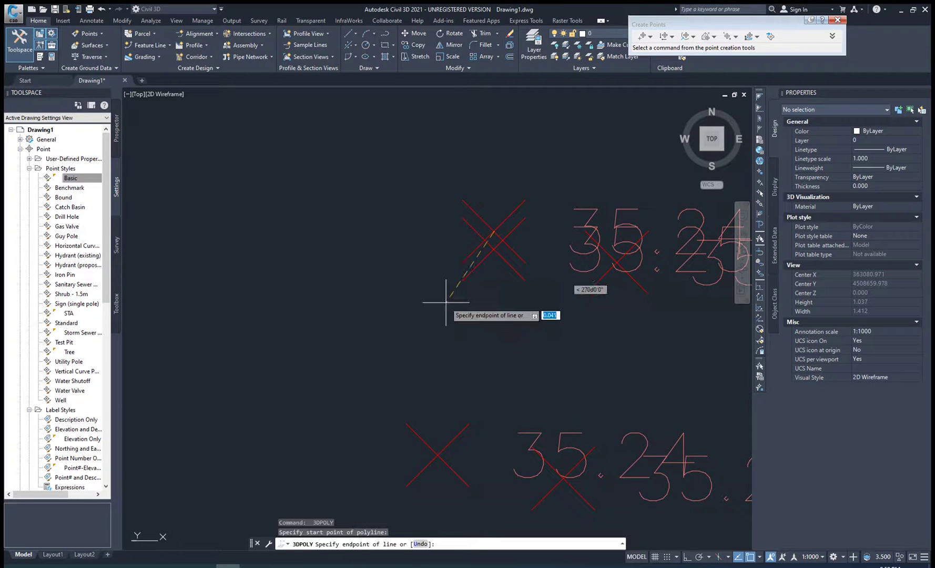
{"action": "left_click", "coordinate": [404, 431]}
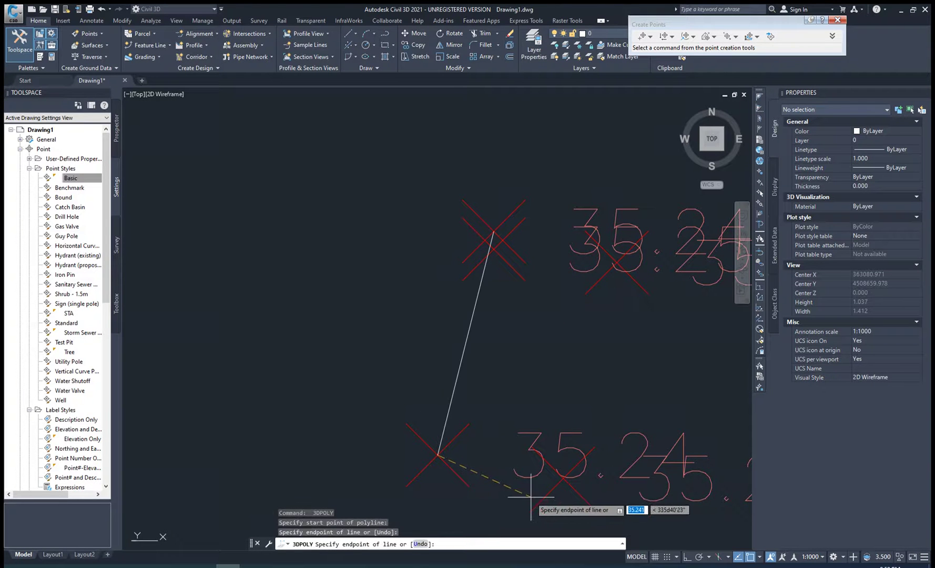
{"action": "left_click", "coordinate": [558, 475]}
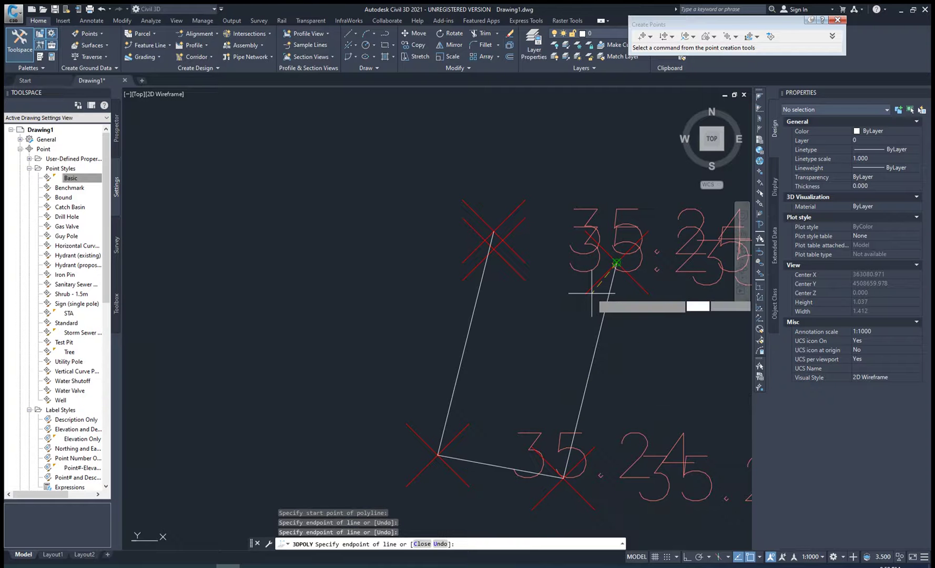
{"action": "type", "text": "c"}
{"action": "key", "text": "Return"}
Draw a closed 3D polyline through the four survey points labelled 35.25, 35.21, 35.21 and 35.18.
{"action": "scroll", "coordinate": [547, 307], "scroll_direction": "down", "scroll_amount": 8}
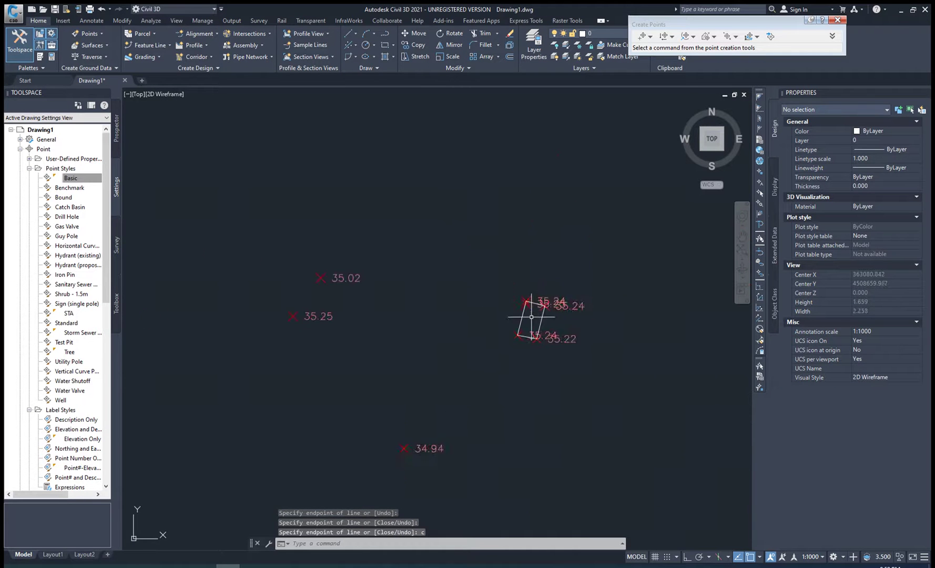
{"action": "scroll", "coordinate": [463, 403], "scroll_direction": "up", "scroll_amount": 10}
{"action": "key", "text": "Return"}
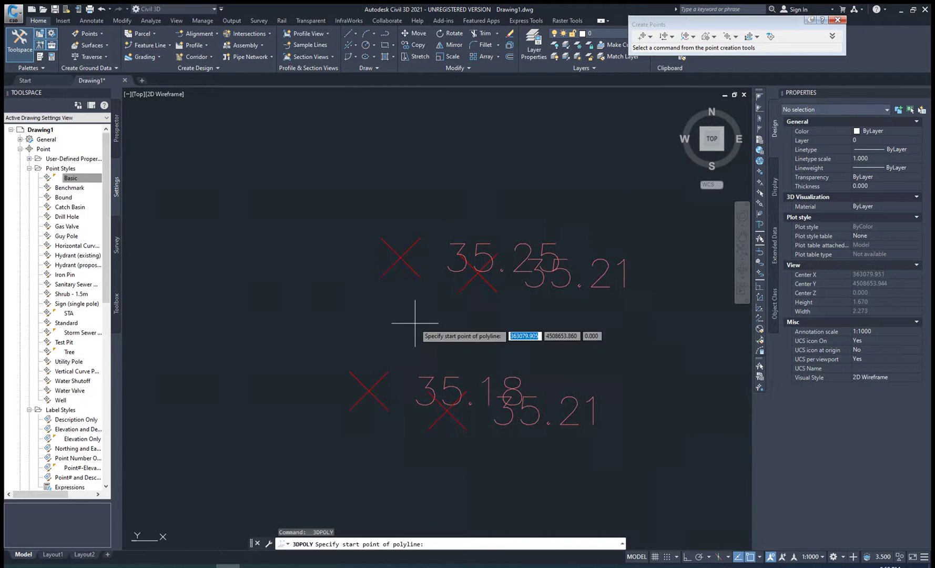
{"action": "left_click", "coordinate": [399, 257]}
{"action": "left_click", "coordinate": [464, 284]}
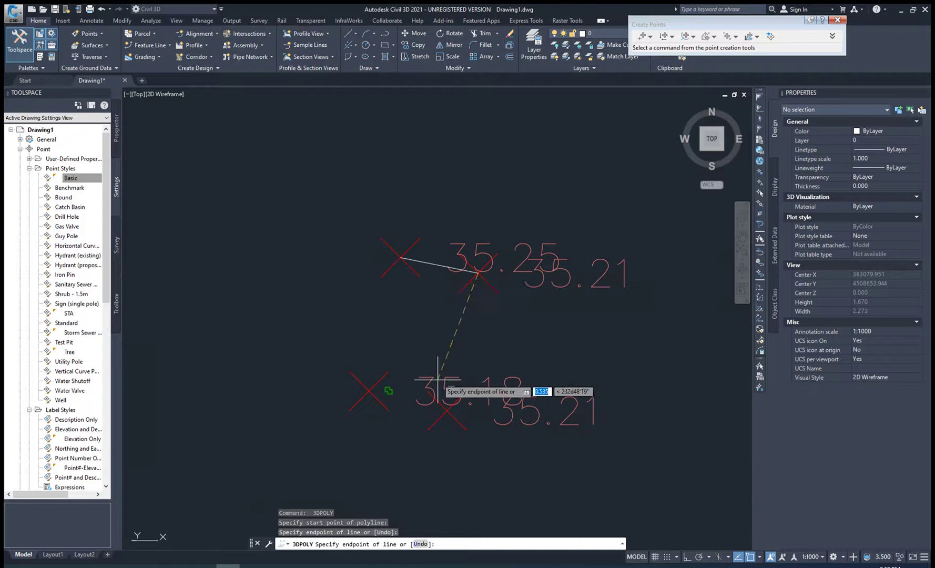
{"action": "left_click", "coordinate": [447, 409]}
{"action": "left_click", "coordinate": [369, 390]}
{"action": "type", "text": "c"}
{"action": "key", "text": "Return"}
Draw a closed 3D polyline through the four survey points labelled 35.22, 35.22, 35.21 and 35.21.
{"action": "scroll", "coordinate": [387, 350], "scroll_direction": "down", "scroll_amount": 10}
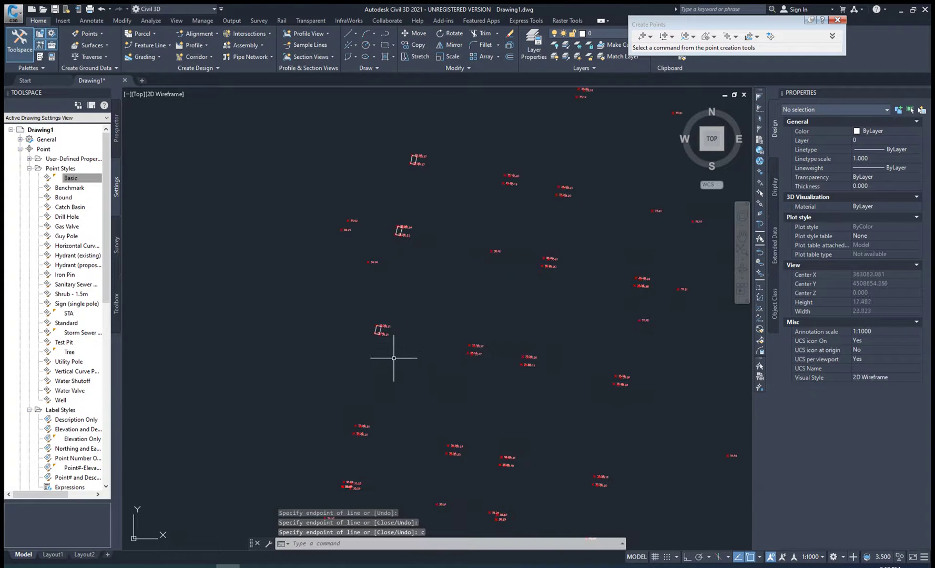
{"action": "scroll", "coordinate": [445, 327], "scroll_direction": "down", "scroll_amount": 4}
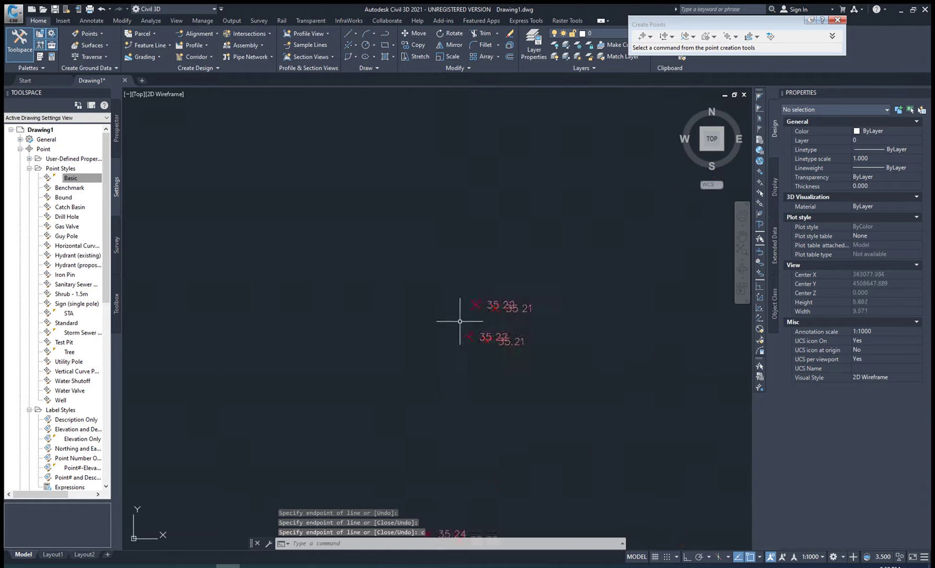
{"action": "key", "text": "Return"}
{"action": "left_click", "coordinate": [481, 307]}
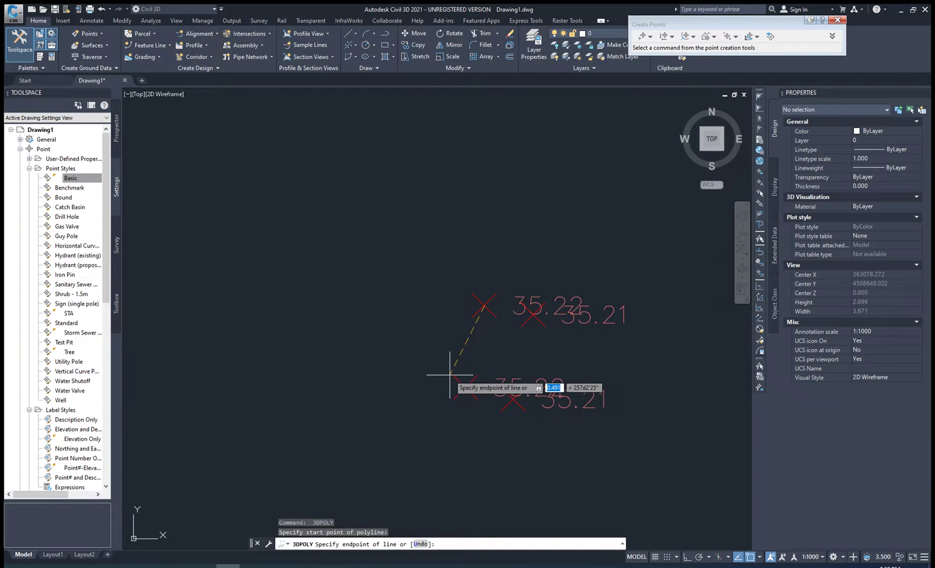
{"action": "left_click", "coordinate": [463, 384]}
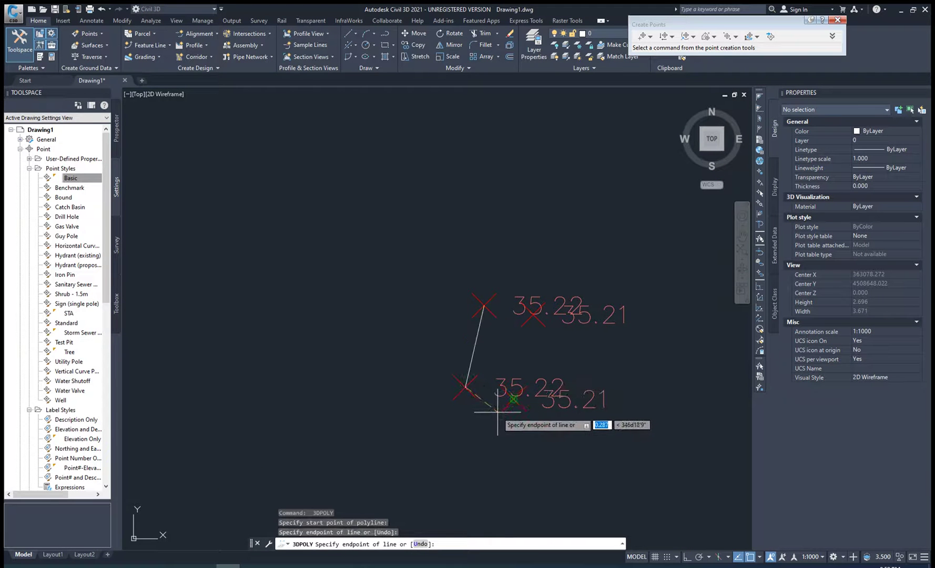
{"action": "left_click", "coordinate": [498, 411]}
{"action": "type", "text": "c"}
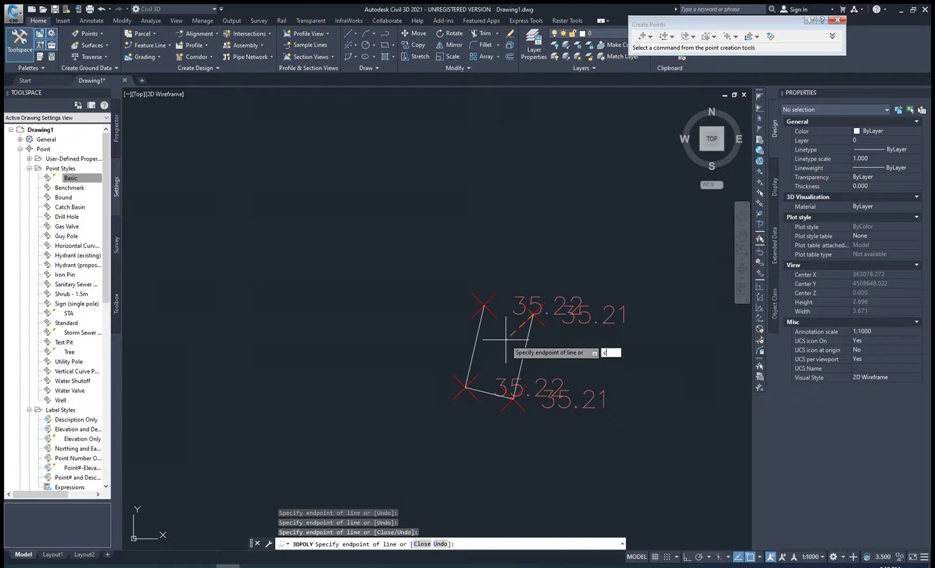
{"action": "key", "text": "Return"}
Draw a closed 3D polyline through the 35.24 point, the overlapping southwest points, and the 35.26 and 35.25 points.
{"action": "scroll", "coordinate": [497, 339], "scroll_direction": "down", "scroll_amount": 10}
{"action": "scroll", "coordinate": [502, 343], "scroll_direction": "up", "scroll_amount": 6}
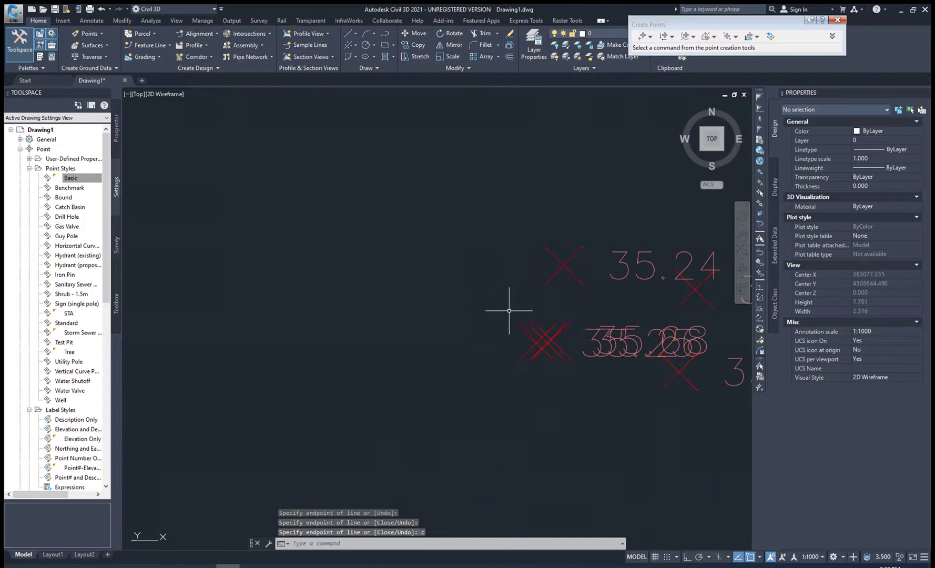
{"action": "scroll", "coordinate": [505, 326], "scroll_direction": "up", "scroll_amount": 4}
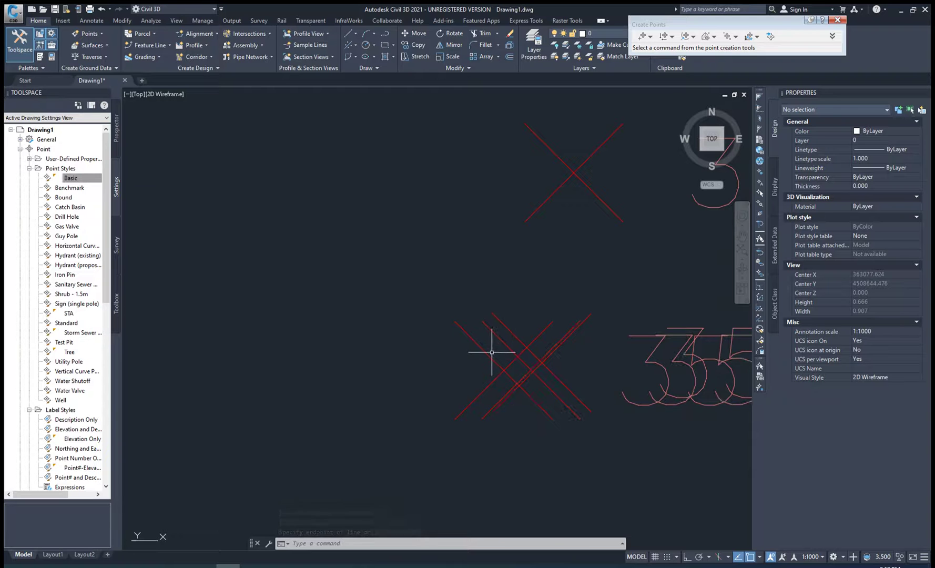
{"action": "scroll", "coordinate": [492, 352], "scroll_direction": "down", "scroll_amount": 4}
{"action": "key", "text": "Return"}
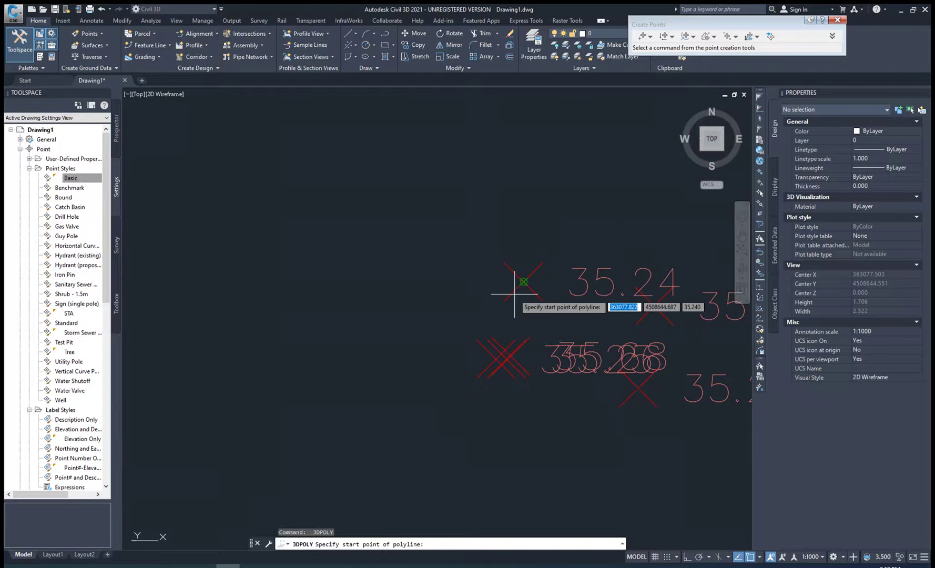
{"action": "left_click", "coordinate": [523, 281]}
{"action": "scroll", "coordinate": [494, 349], "scroll_direction": "up", "scroll_amount": 4}
{"action": "left_click", "coordinate": [485, 355]}
{"action": "scroll", "coordinate": [474, 368], "scroll_direction": "down", "scroll_amount": 6}
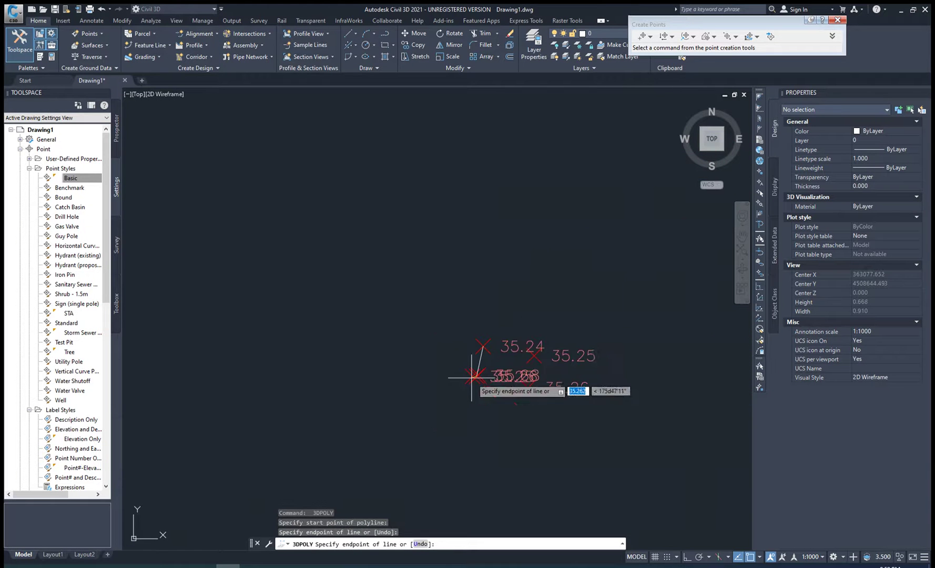
{"action": "scroll", "coordinate": [526, 389], "scroll_direction": "up", "scroll_amount": 4}
{"action": "left_click", "coordinate": [509, 321]}
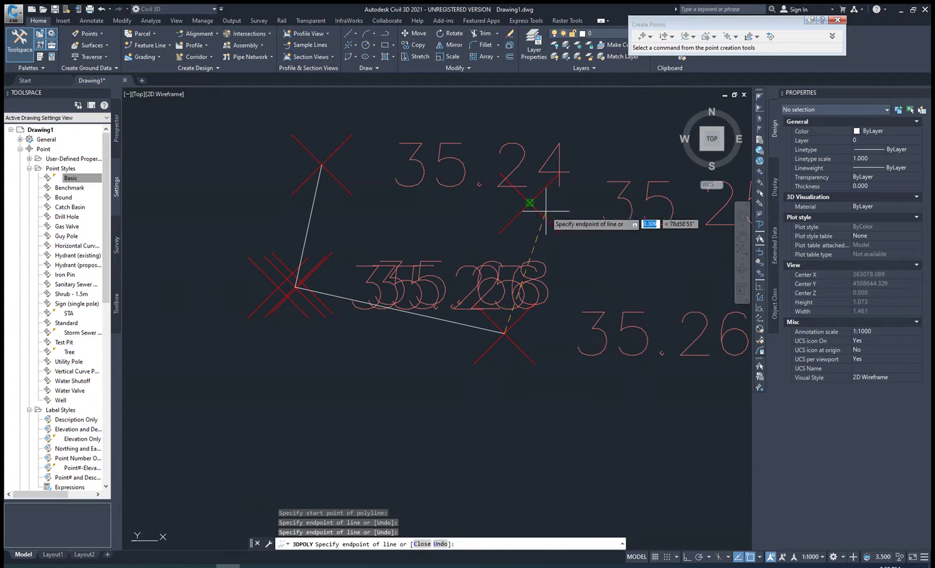
{"action": "type", "text": "c"}
{"action": "key", "text": "Return"}
Erase the overlapping KOLONA point labelled 35.27 and the overlapping KRAHASIM point labelled 35.23 in the southeastern cluster.
{"action": "scroll", "coordinate": [516, 284], "scroll_direction": "down", "scroll_amount": 8}
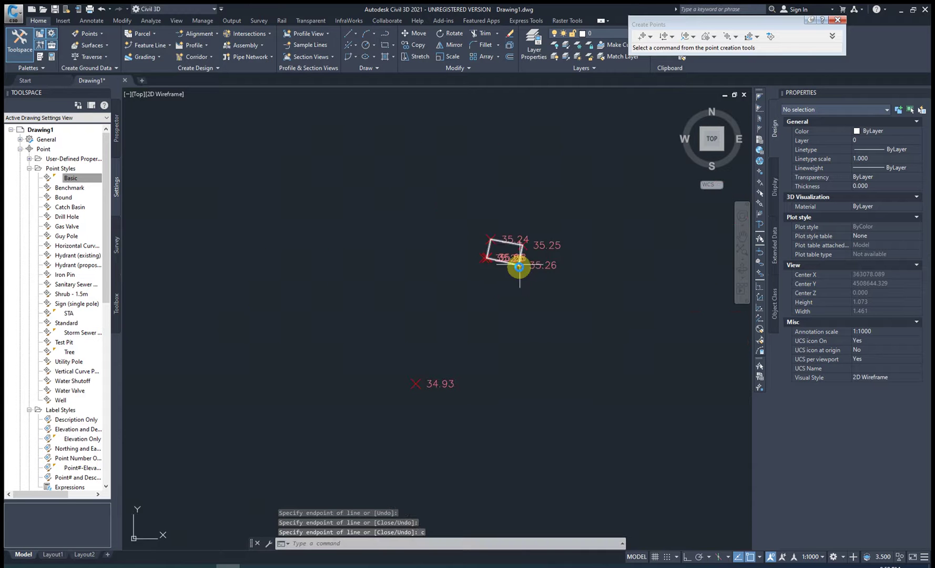
{"action": "middle_click_drag", "start_coordinate": [587, 291], "coordinate": [503, 385]}
{"action": "scroll", "coordinate": [610, 400], "scroll_direction": "up", "scroll_amount": 10}
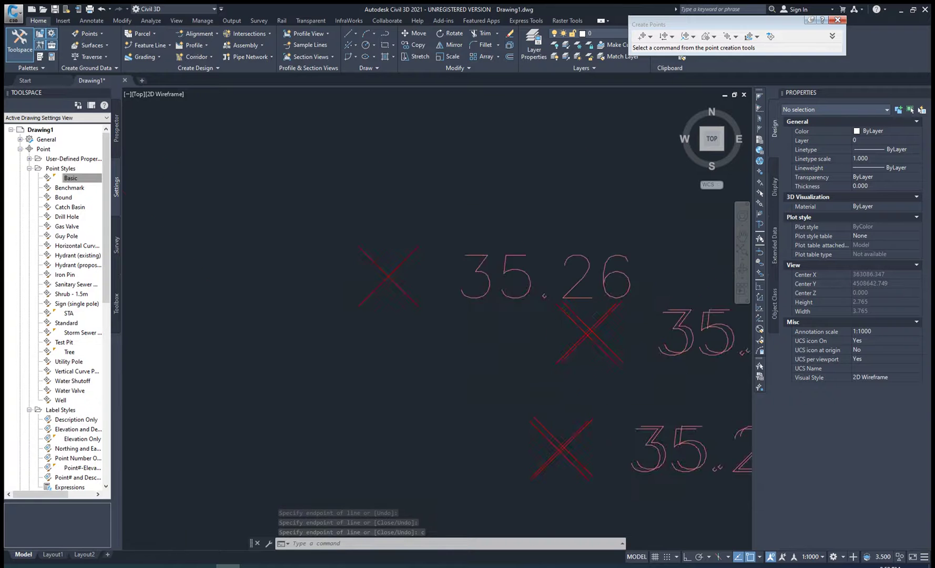
{"action": "scroll", "coordinate": [556, 322], "scroll_direction": "down", "scroll_amount": 4}
{"action": "scroll", "coordinate": [571, 318], "scroll_direction": "up", "scroll_amount": 2}
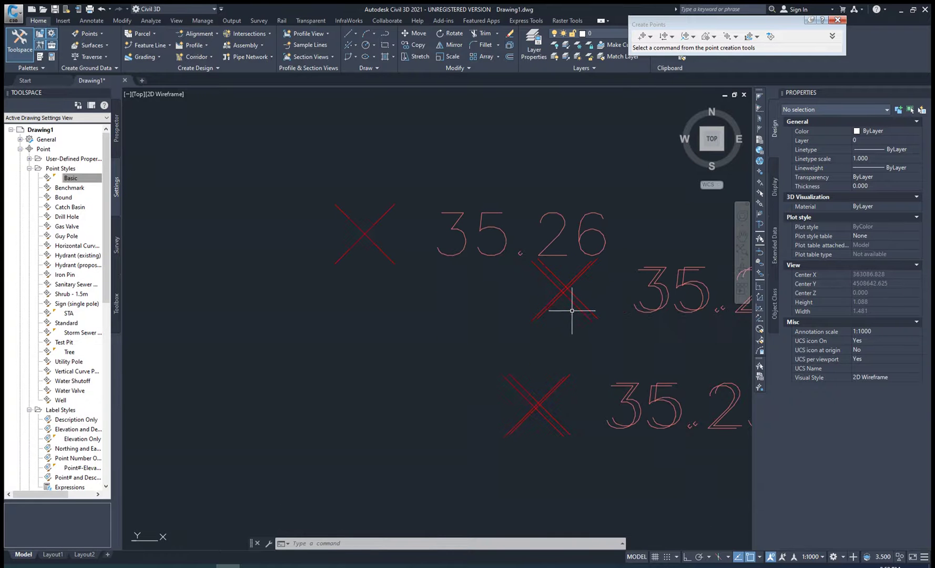
{"action": "middle_click_drag", "start_coordinate": [572, 304], "coordinate": [455, 318]}
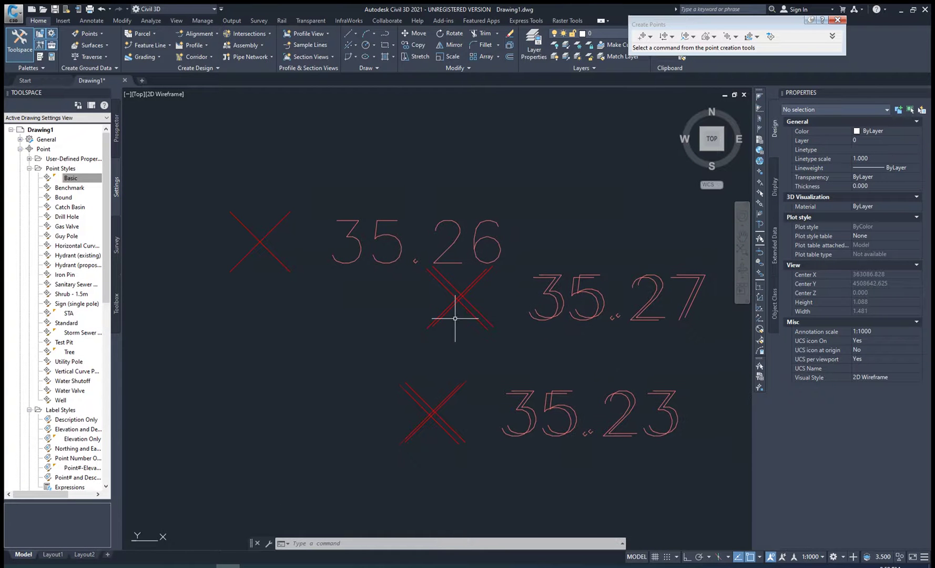
{"action": "left_click", "coordinate": [484, 316]}
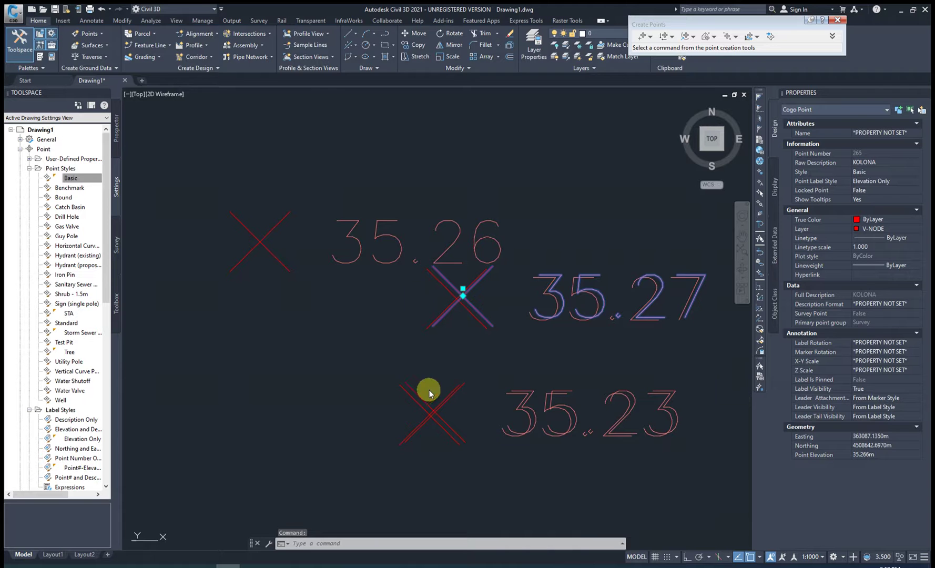
{"action": "middle_click_drag", "start_coordinate": [428, 390], "coordinate": [444, 375]}
{"action": "key", "text": "Delete"}
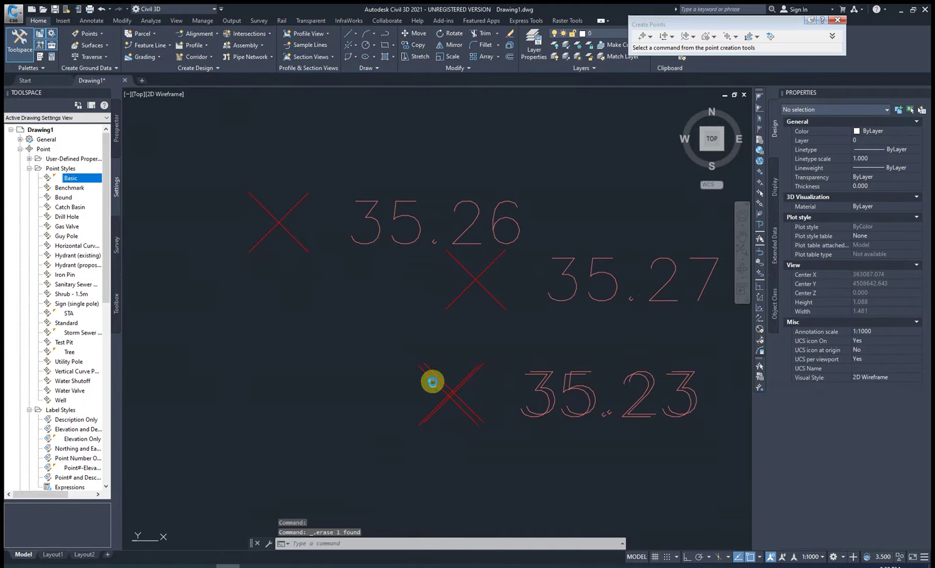
{"action": "left_click", "coordinate": [434, 379]}
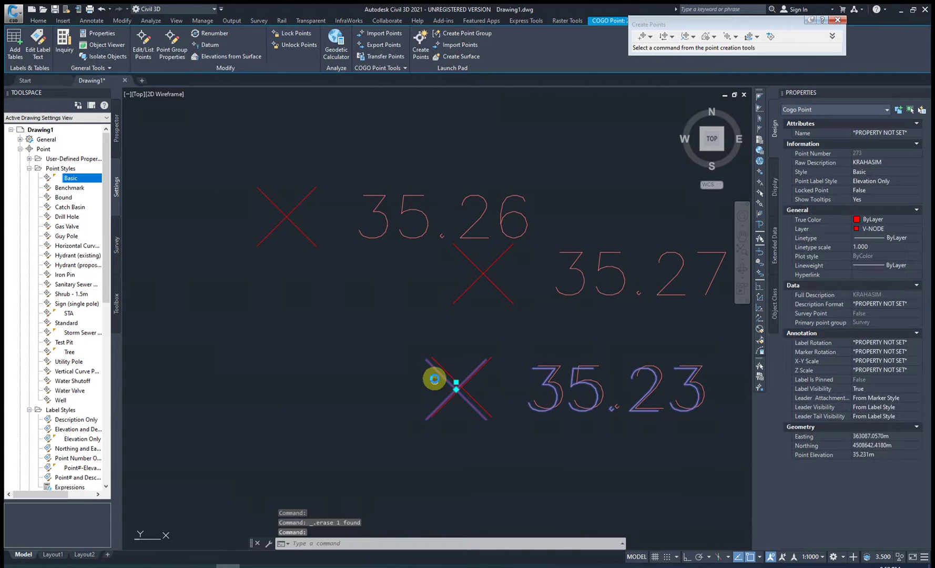
{"action": "key", "text": "Escape"}
{"action": "middle_click_drag", "start_coordinate": [454, 370], "coordinate": [472, 362]}
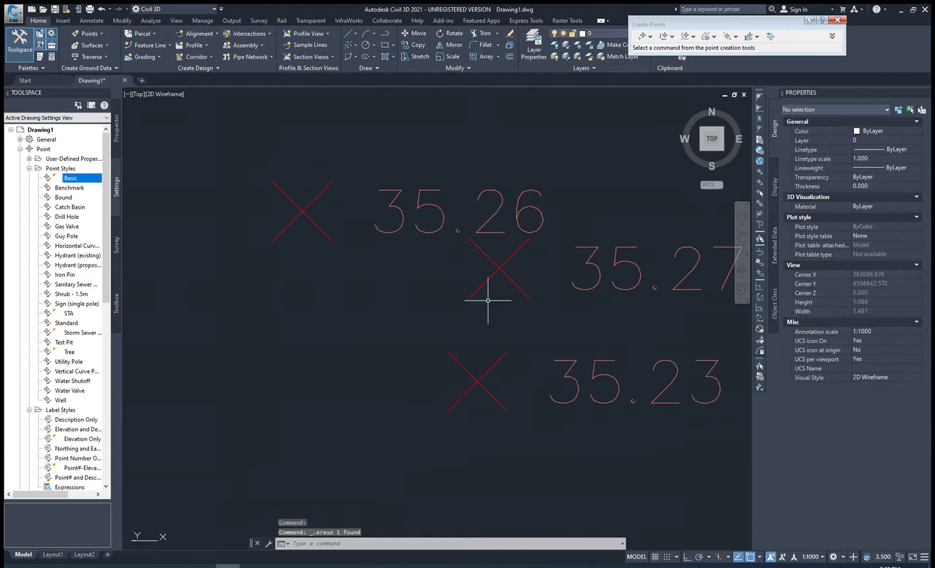
Copy the 35.23 point by the offset from the 35.27 point to the 35.26 point, using the next point number for the duplicate.
{"action": "left_click", "coordinate": [434, 386]}
{"action": "type", "text": "CO"}
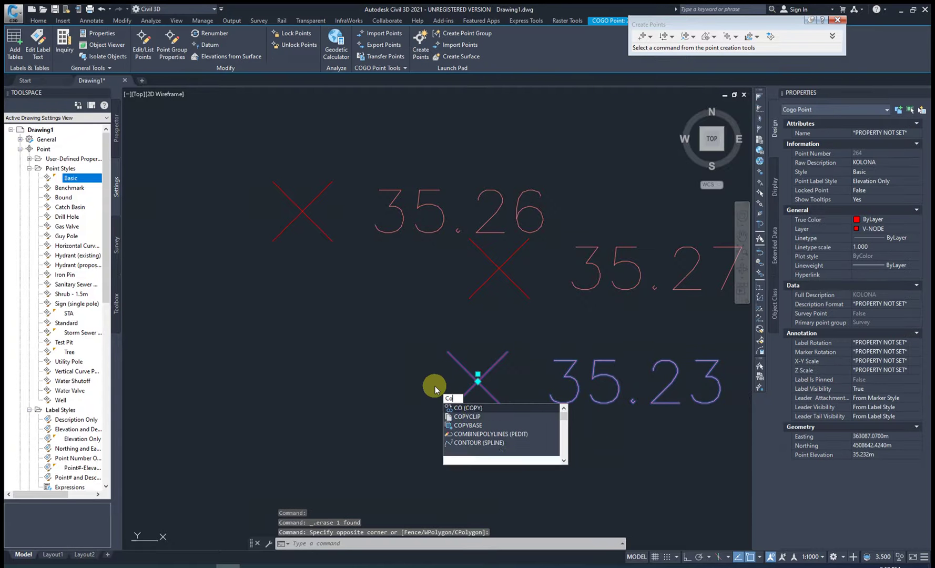
{"action": "key", "text": "Return"}
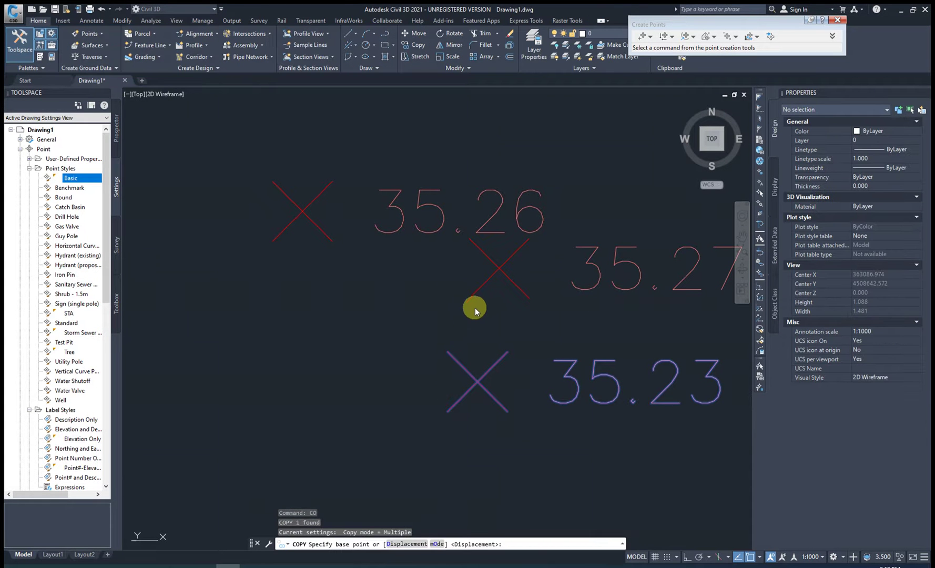
{"action": "middle_click_drag", "start_coordinate": [481, 302], "coordinate": [490, 314]}
{"action": "left_click", "coordinate": [507, 279]}
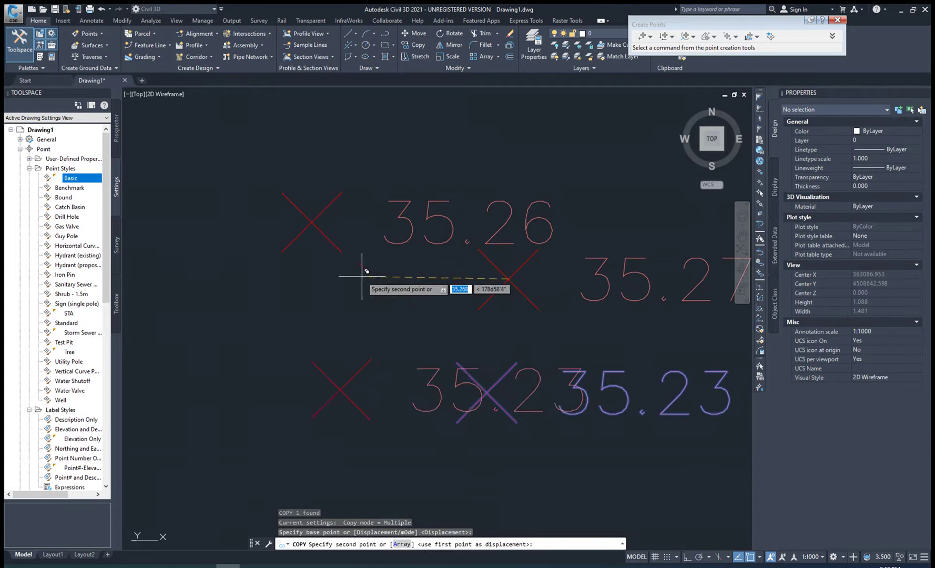
{"action": "left_click", "coordinate": [334, 263]}
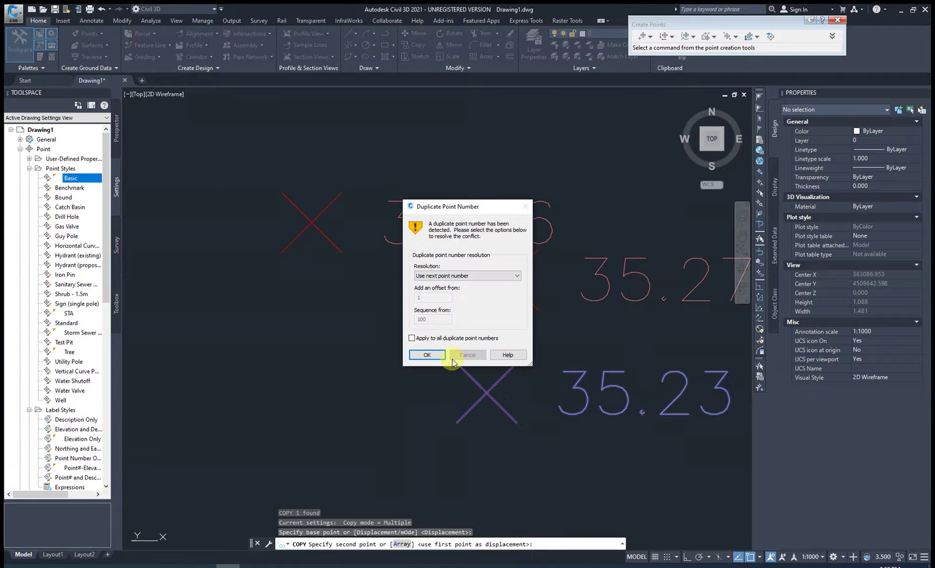
{"action": "left_click", "coordinate": [425, 356]}
{"action": "key", "text": "Escape"}
Draw a closed 3D polyline from the copied 35.23 point through the 35.26, 35.27 and original 35.23 points.
{"action": "scroll", "coordinate": [416, 368], "scroll_direction": "down", "scroll_amount": 3}
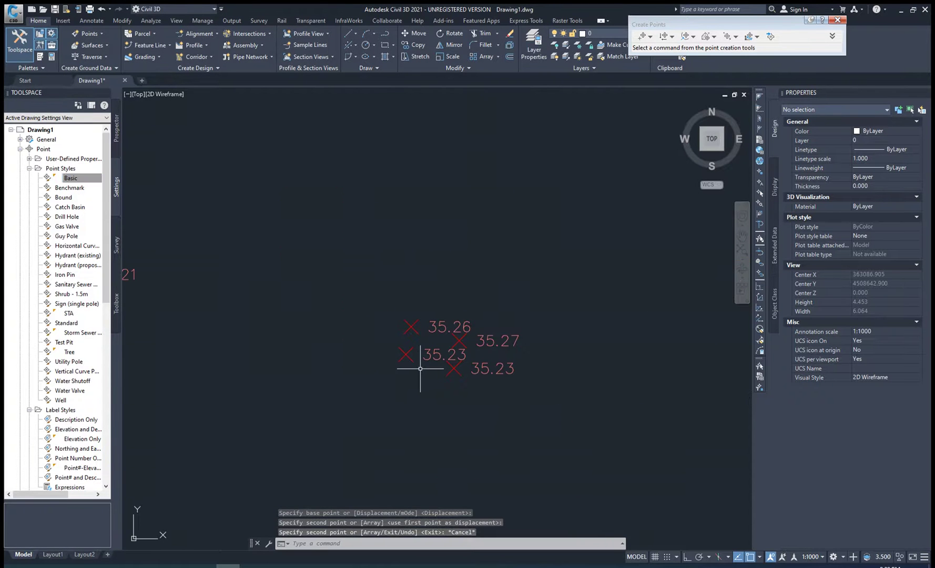
{"action": "type", "text": "3dpoly"}
{"action": "key", "text": "Return"}
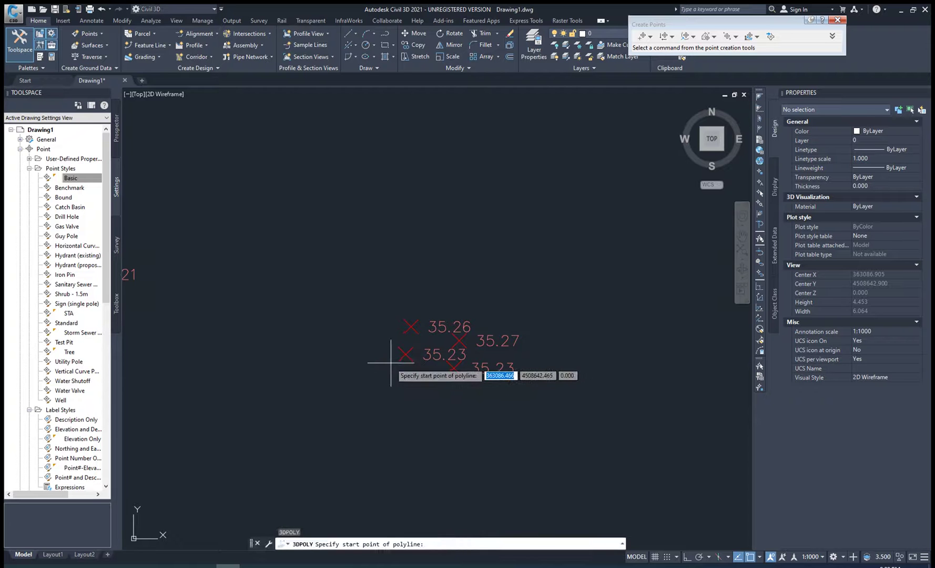
{"action": "left_click", "coordinate": [396, 362]}
{"action": "left_click", "coordinate": [401, 332]}
{"action": "scroll", "coordinate": [449, 336], "scroll_direction": "up", "scroll_amount": 5}
{"action": "left_click", "coordinate": [489, 346]}
{"action": "scroll", "coordinate": [477, 345], "scroll_direction": "down", "scroll_amount": 4}
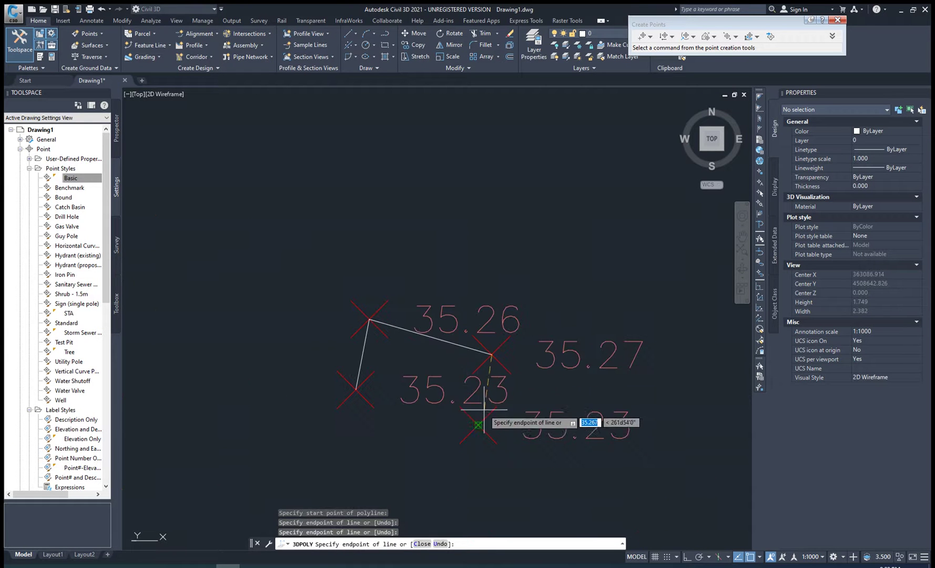
{"action": "type", "text": "c"}
{"action": "key", "text": "Return"}
Draw a closed 3D polyline through the four survey points labelled 35.18, 35.17, 35.17 and 35.17.
{"action": "scroll", "coordinate": [414, 368], "scroll_direction": "down", "scroll_amount": 8}
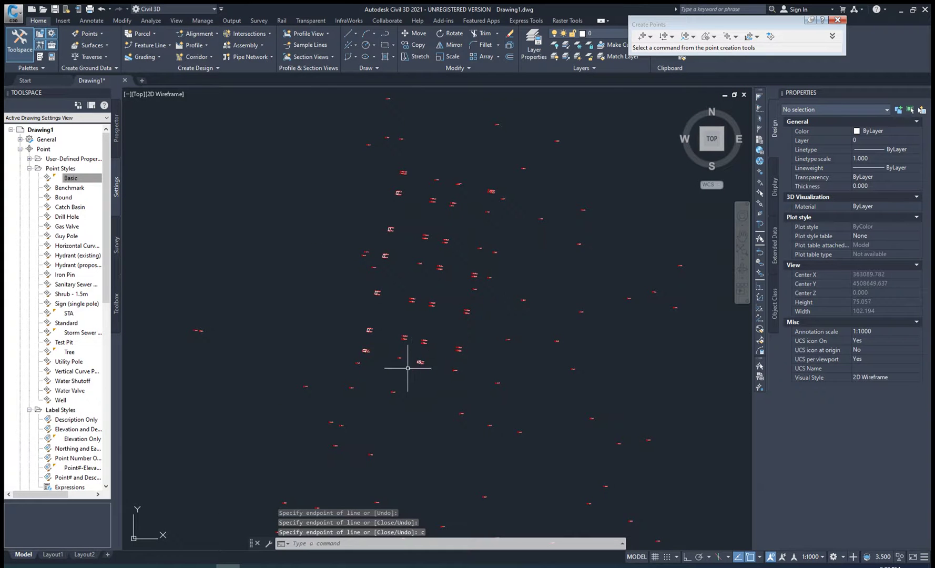
{"action": "middle_click_drag", "start_coordinate": [387, 376], "coordinate": [435, 310]}
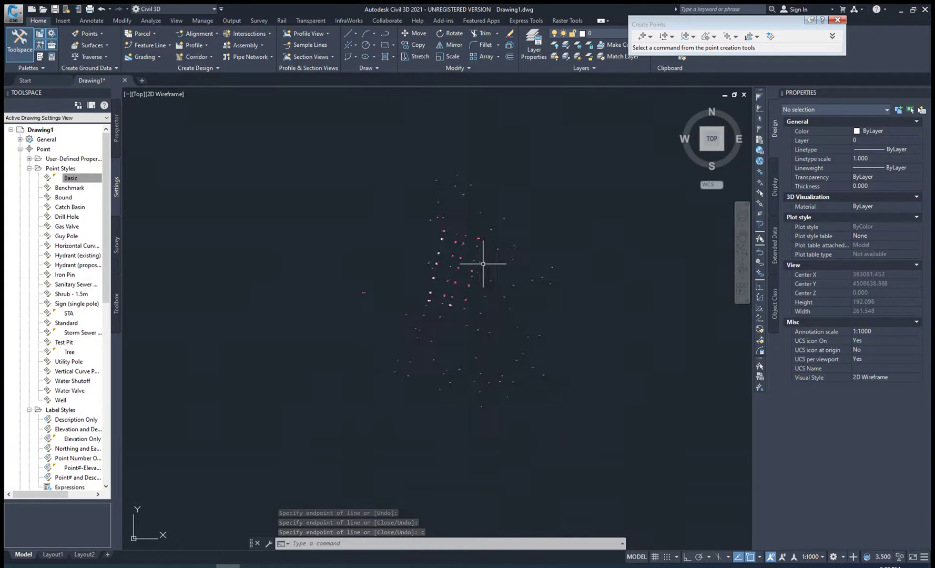
{"action": "scroll", "coordinate": [352, 330], "scroll_direction": "up", "scroll_amount": 15}
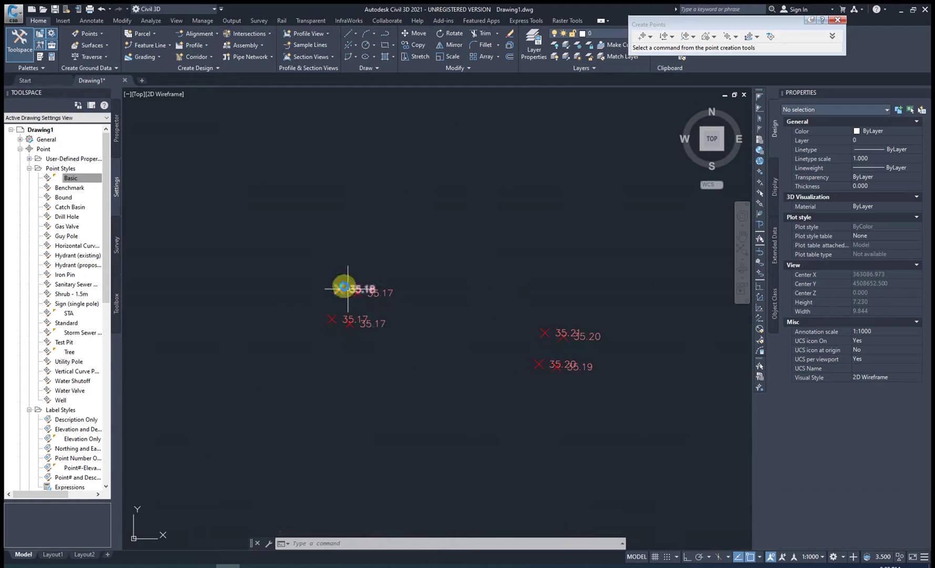
{"action": "key", "text": "Return"}
{"action": "middle_click_drag", "start_coordinate": [341, 359], "coordinate": [396, 256]}
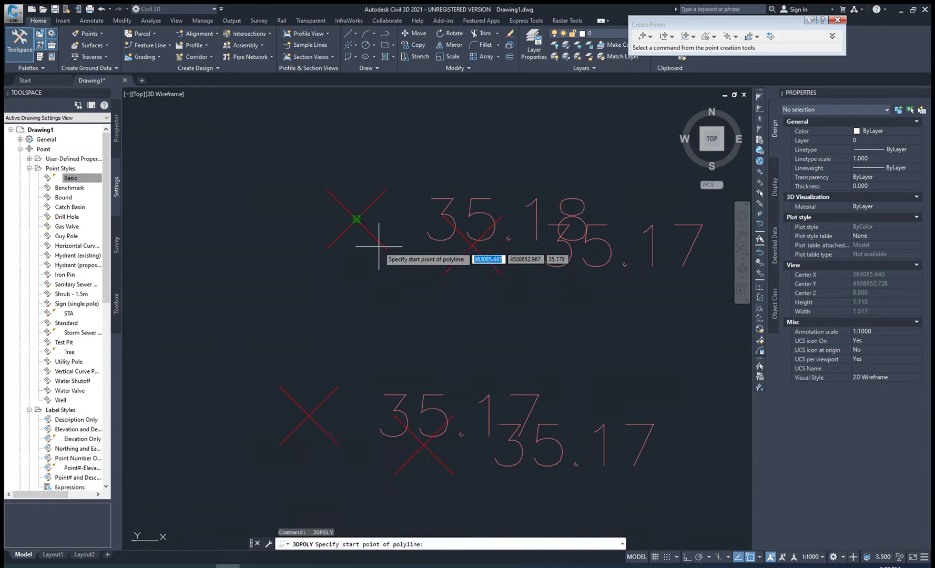
{"action": "left_click", "coordinate": [357, 219]}
{"action": "left_click", "coordinate": [472, 245]}
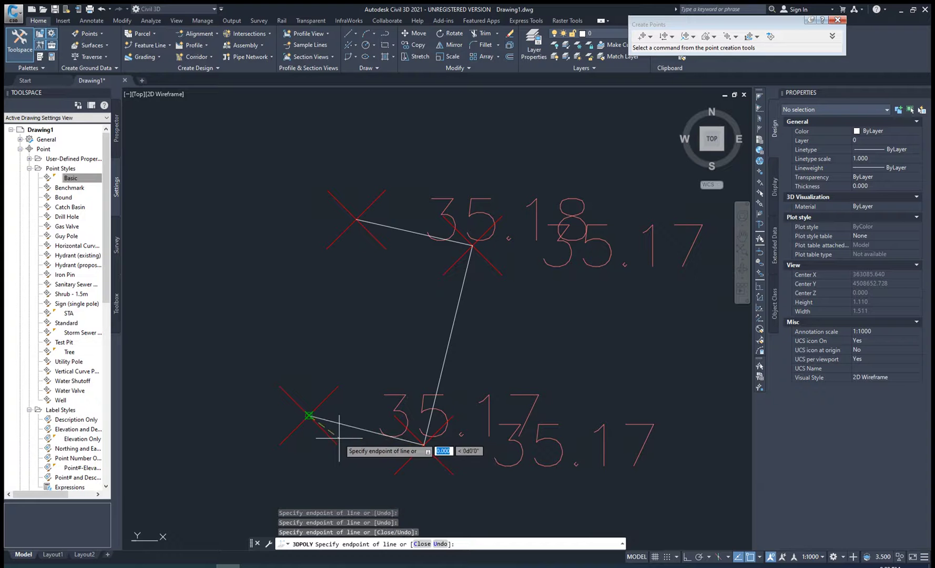
{"action": "type", "text": "c"}
{"action": "key", "text": "Return"}
Draw a closed 3D polyline through the four survey points labelled 35.19, 35.20, 35.19 and 35.20.
{"action": "scroll", "coordinate": [382, 298], "scroll_direction": "down", "scroll_amount": 6}
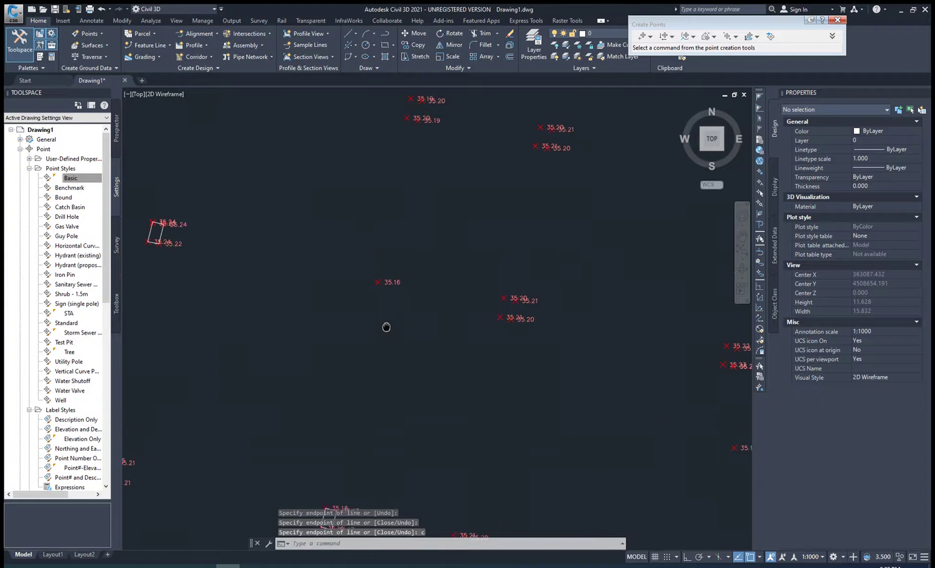
{"action": "scroll", "coordinate": [396, 259], "scroll_direction": "up", "scroll_amount": 8}
{"action": "key", "text": "Return"}
{"action": "left_click", "coordinate": [398, 254]}
{"action": "left_click", "coordinate": [372, 379]}
{"action": "left_click", "coordinate": [445, 394]}
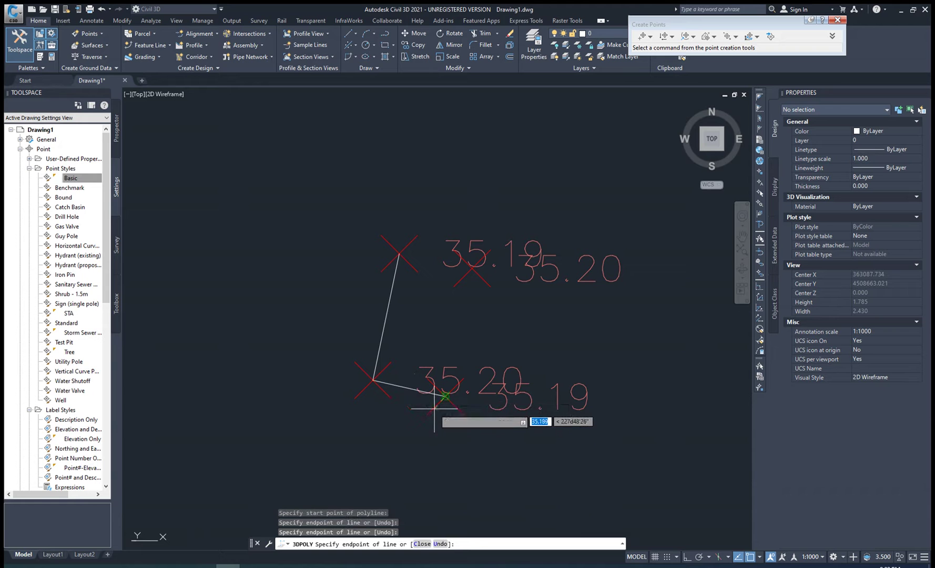
{"action": "left_click", "coordinate": [472, 269]}
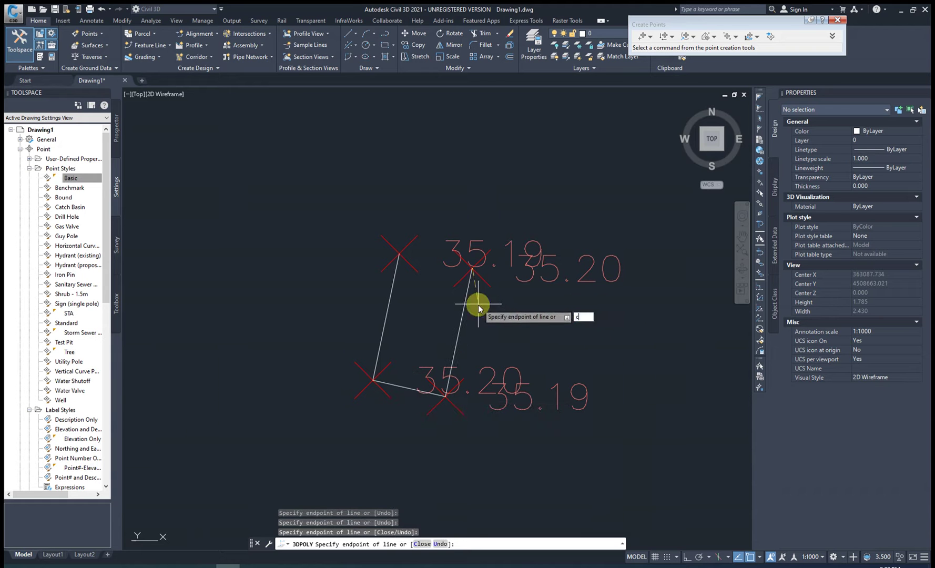
{"action": "type", "text": "c"}
{"action": "key", "text": "Return"}
Draw a closed 3D polyline through the four survey points labelled 35.18, 35.19, 35.19 and 35.17.
{"action": "scroll", "coordinate": [478, 284], "scroll_direction": "down", "scroll_amount": 5}
{"action": "scroll", "coordinate": [476, 212], "scroll_direction": "up", "scroll_amount": 4}
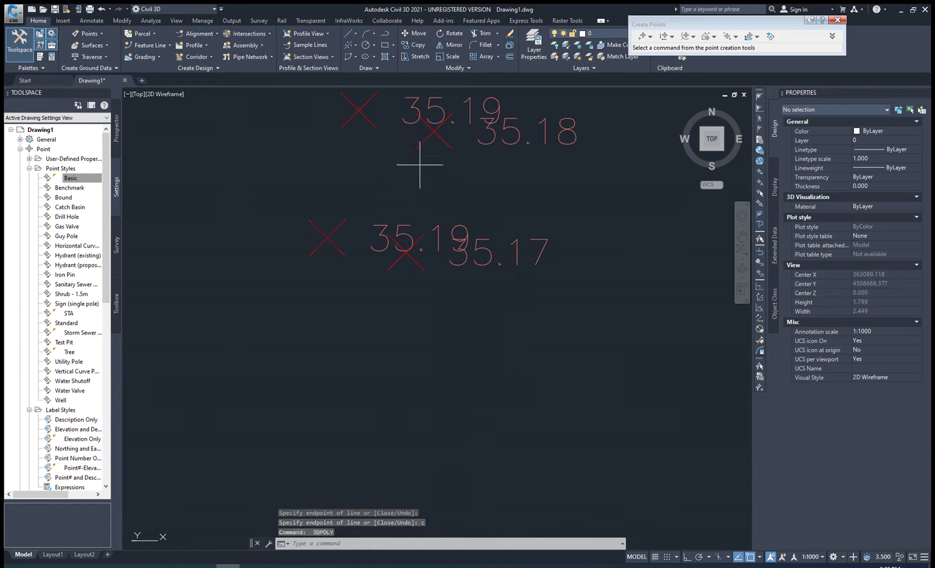
{"action": "key", "text": "Return"}
{"action": "left_click", "coordinate": [433, 129]}
{"action": "left_click", "coordinate": [359, 111]}
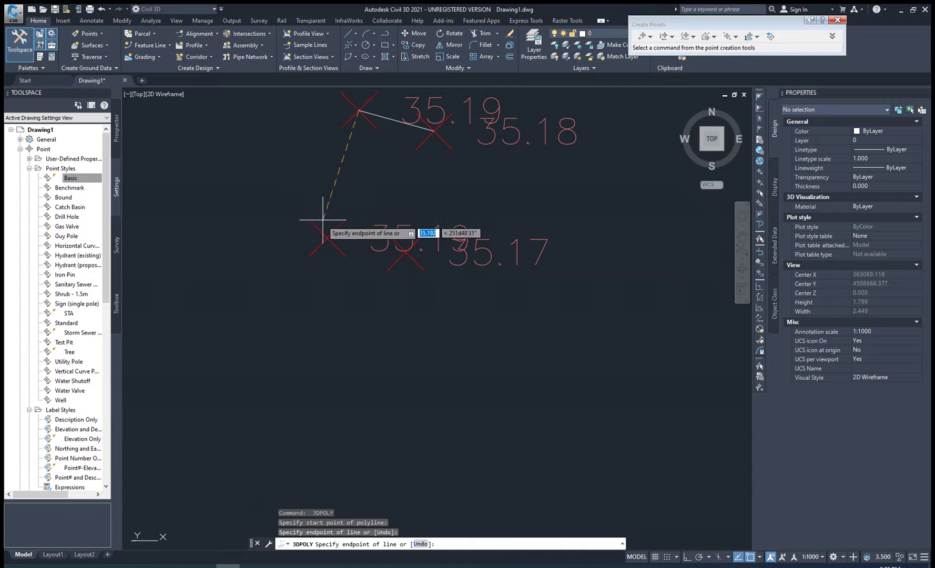
{"action": "left_click", "coordinate": [325, 236]}
{"action": "scroll", "coordinate": [325, 236], "scroll_direction": "down", "scroll_amount": 1}
{"action": "left_click", "coordinate": [405, 258]}
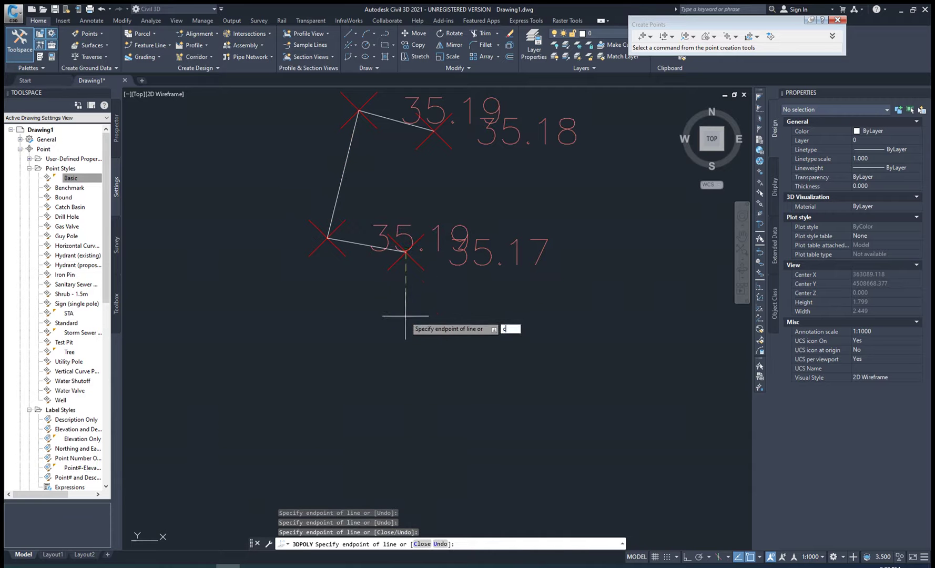
{"action": "type", "text": "c"}
{"action": "key", "text": "Return"}
Draw a closed 3D polyline through the unoutlined four-point cluster labelled 35.20, 35.21, 35.20 and 35.21, east of the outlined ones.
{"action": "scroll", "coordinate": [396, 313], "scroll_direction": "down", "scroll_amount": 3}
{"action": "scroll", "coordinate": [410, 315], "scroll_direction": "down", "scroll_amount": 3}
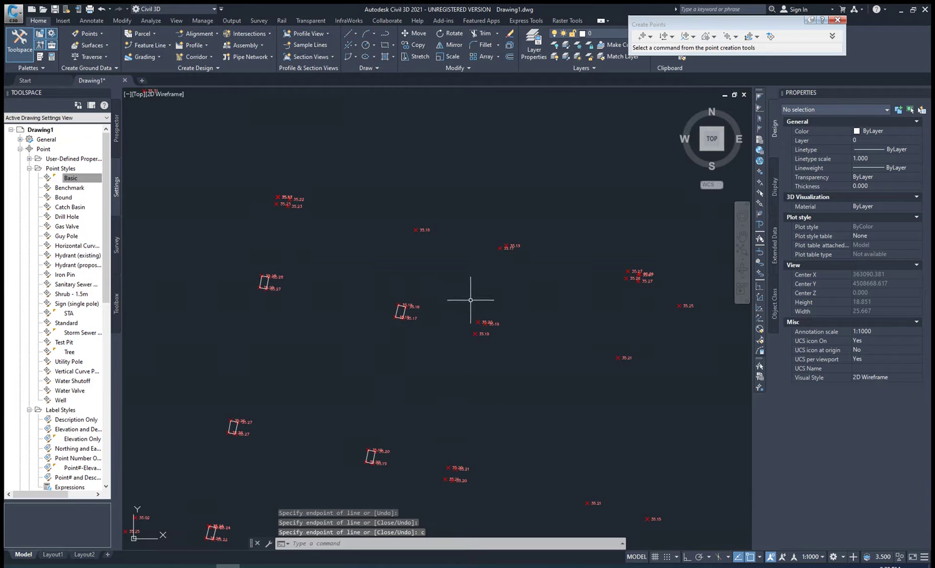
{"action": "scroll", "coordinate": [471, 300], "scroll_direction": "down", "scroll_amount": 2}
{"action": "scroll", "coordinate": [463, 355], "scroll_direction": "up", "scroll_amount": 8}
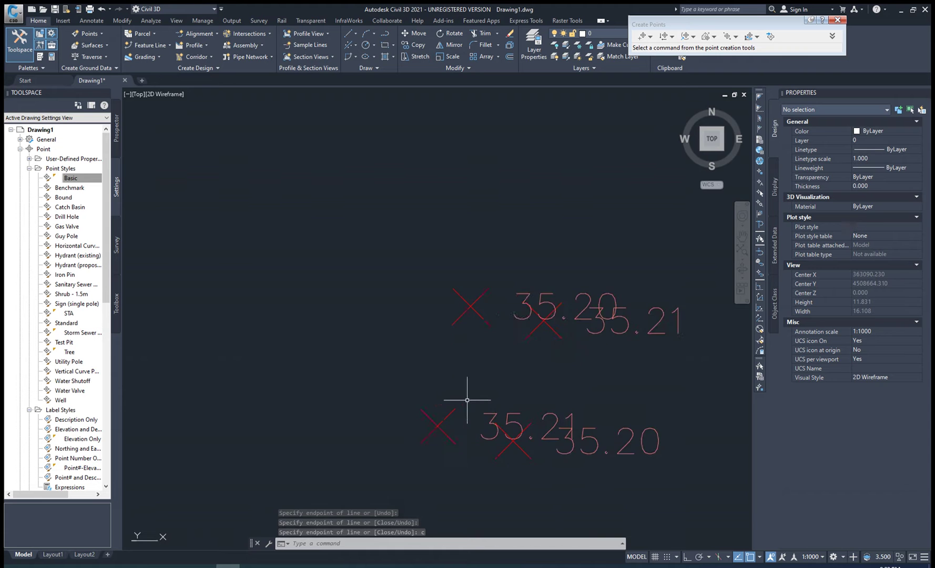
{"action": "middle_click_drag", "start_coordinate": [471, 367], "coordinate": [455, 335]}
{"action": "key", "text": "Return"}
{"action": "left_click", "coordinate": [448, 255]}
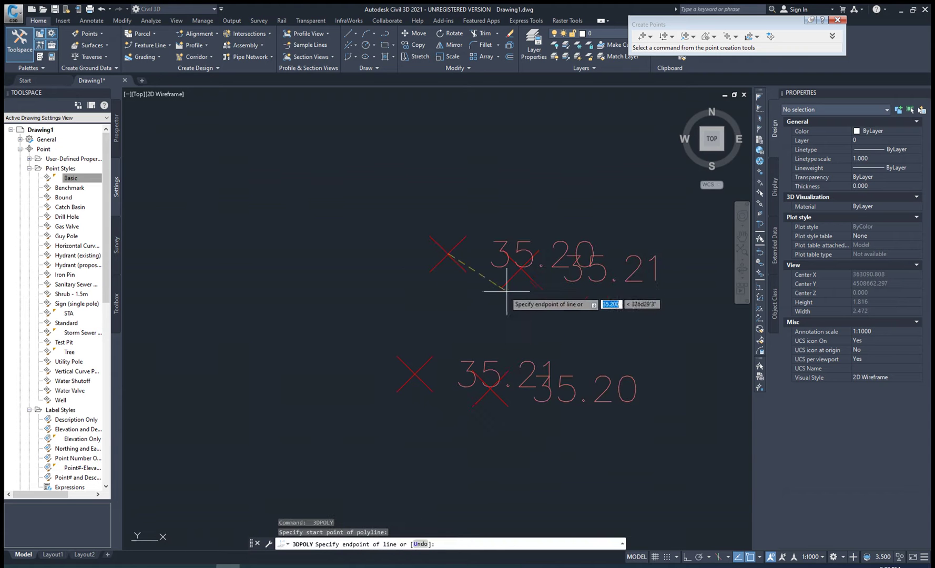
{"action": "left_click", "coordinate": [507, 289]}
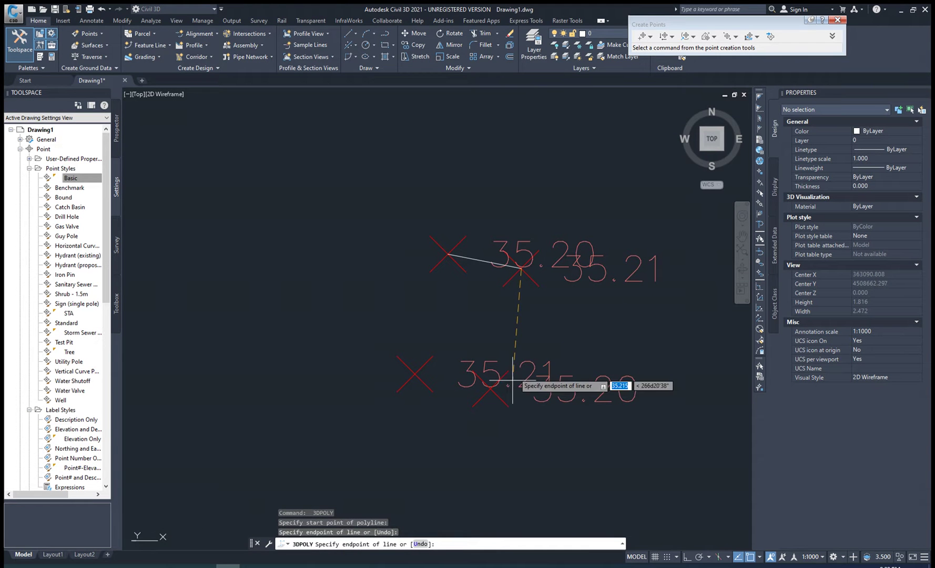
{"action": "left_click", "coordinate": [502, 409]}
{"action": "left_click", "coordinate": [415, 374]}
{"action": "type", "text": "c"}
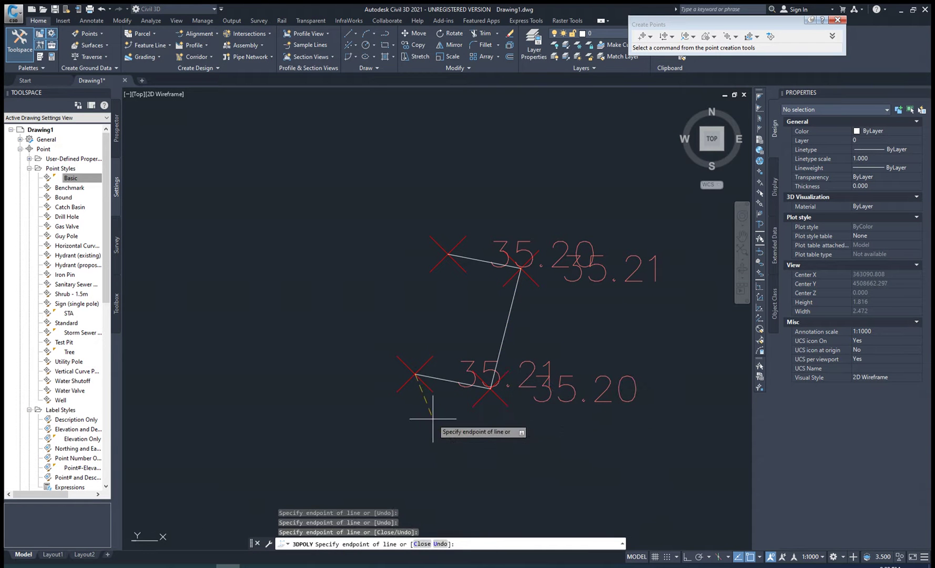
{"action": "key", "text": "Return"}
Outline the next cluster to the south, also labelled 35.20, 35.21, 35.20 and 35.21, with a closed 3D polyline.
{"action": "scroll", "coordinate": [442, 396], "scroll_direction": "down", "scroll_amount": 5}
{"action": "scroll", "coordinate": [453, 336], "scroll_direction": "up", "scroll_amount": 4}
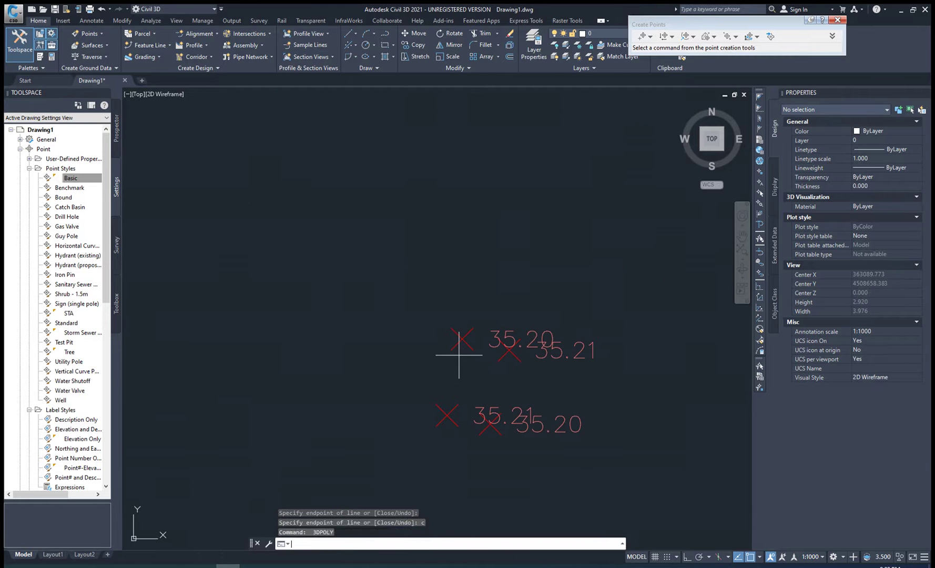
{"action": "left_click", "coordinate": [460, 340]}
{"action": "left_click", "coordinate": [506, 351]}
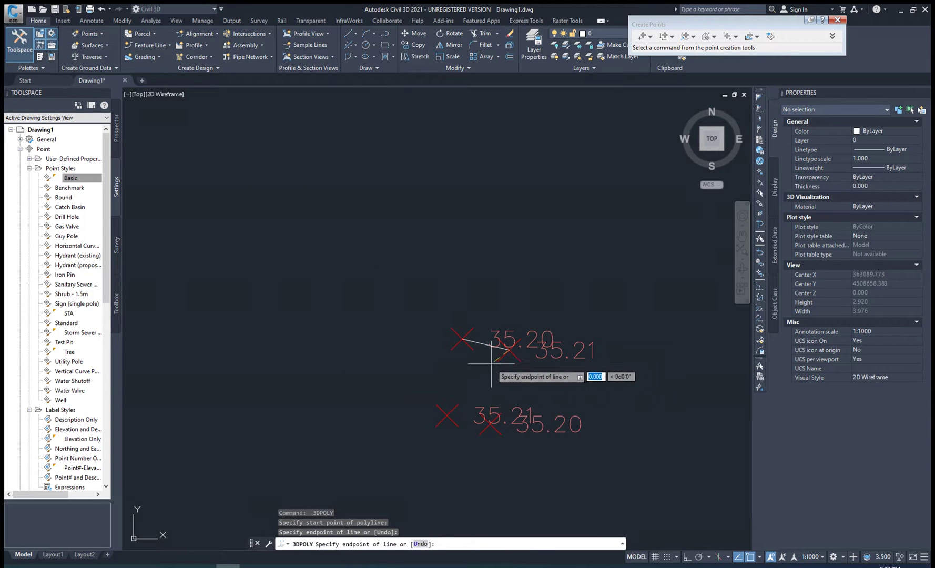
{"action": "left_click", "coordinate": [490, 423]}
{"action": "type", "text": "c"}
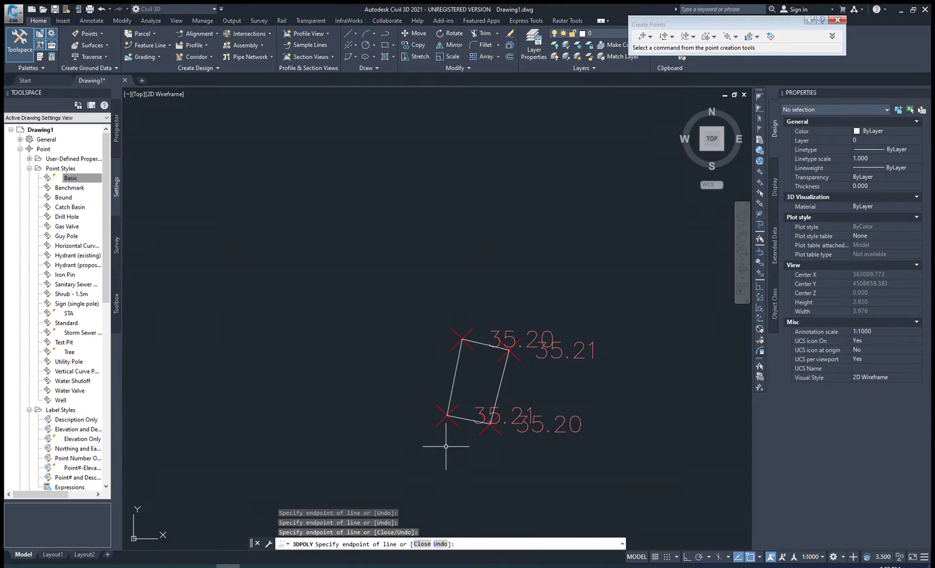
{"action": "key", "text": "Return"}
Draw a closed 3D polyline through the four survey points labelled 35.21, 35.20, 35.19 and 35.20.
{"action": "scroll", "coordinate": [457, 411], "scroll_direction": "down", "scroll_amount": 5}
{"action": "scroll", "coordinate": [461, 407], "scroll_direction": "up", "scroll_amount": 5}
{"action": "key", "text": "Return"}
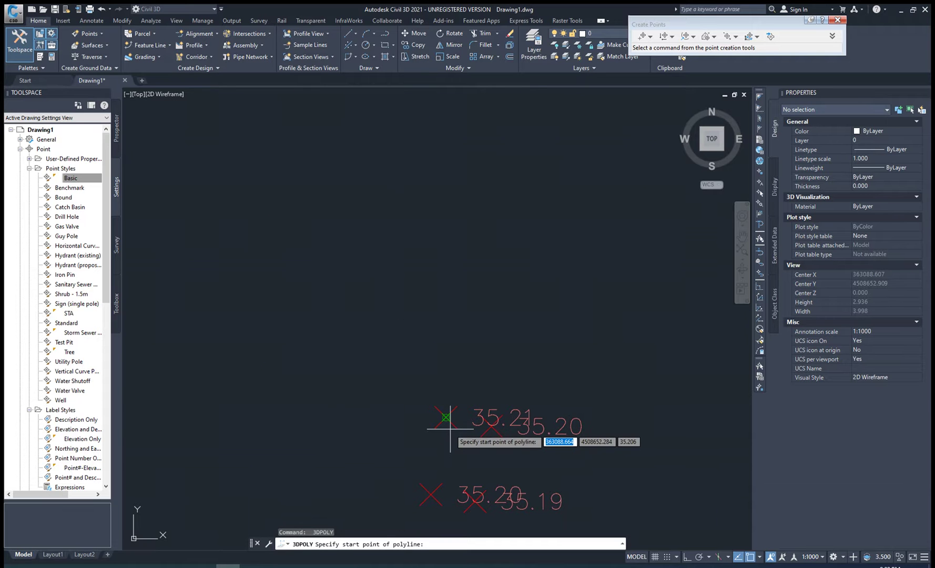
{"action": "scroll", "coordinate": [450, 418], "scroll_direction": "up", "scroll_amount": 2}
{"action": "left_click", "coordinate": [400, 492]}
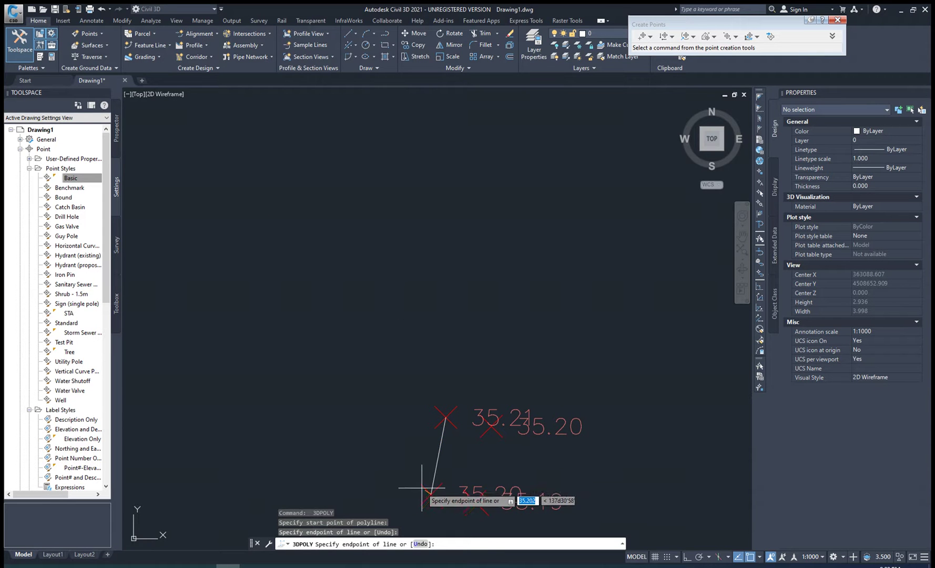
{"action": "left_click", "coordinate": [476, 509]}
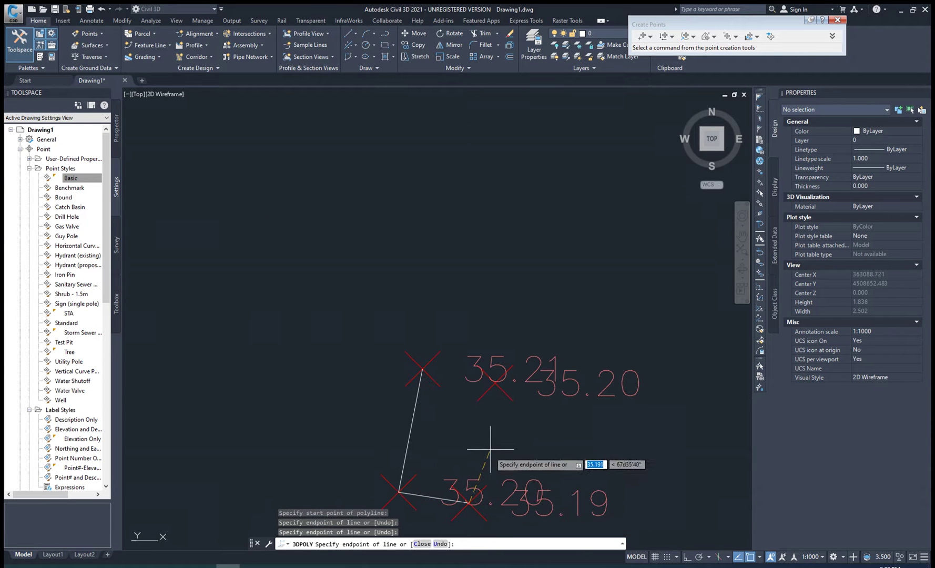
{"action": "left_click", "coordinate": [509, 399]}
{"action": "key", "text": "c"}
{"action": "key", "text": "Return"}
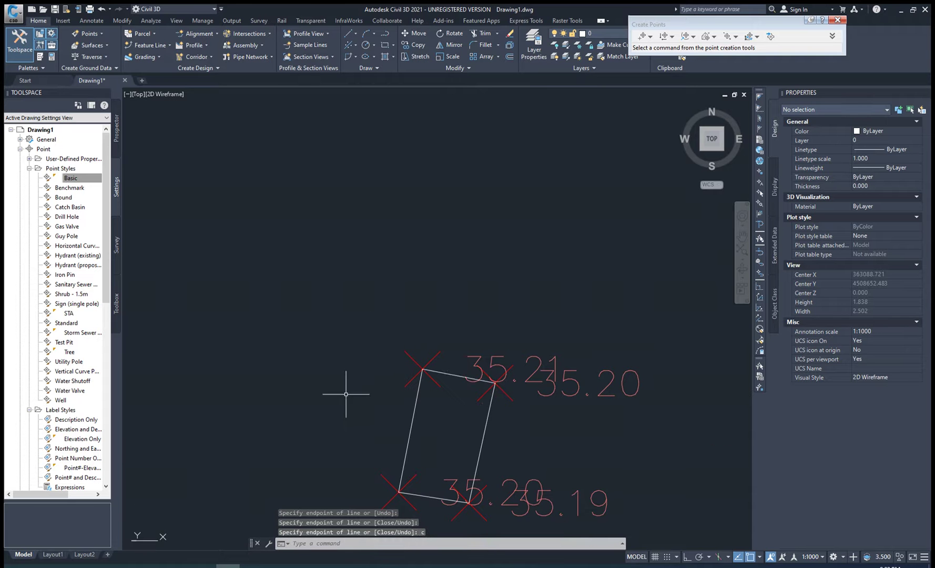
Start a 3D polyline around all clusters from the northwest corner point beside the 35.22 and 35.23 points to the southwest corner point beside the 35.24–35.26 outline.
{"action": "scroll", "coordinate": [393, 352], "scroll_direction": "down", "scroll_amount": 8}
{"action": "scroll", "coordinate": [496, 263], "scroll_direction": "down", "scroll_amount": 4}
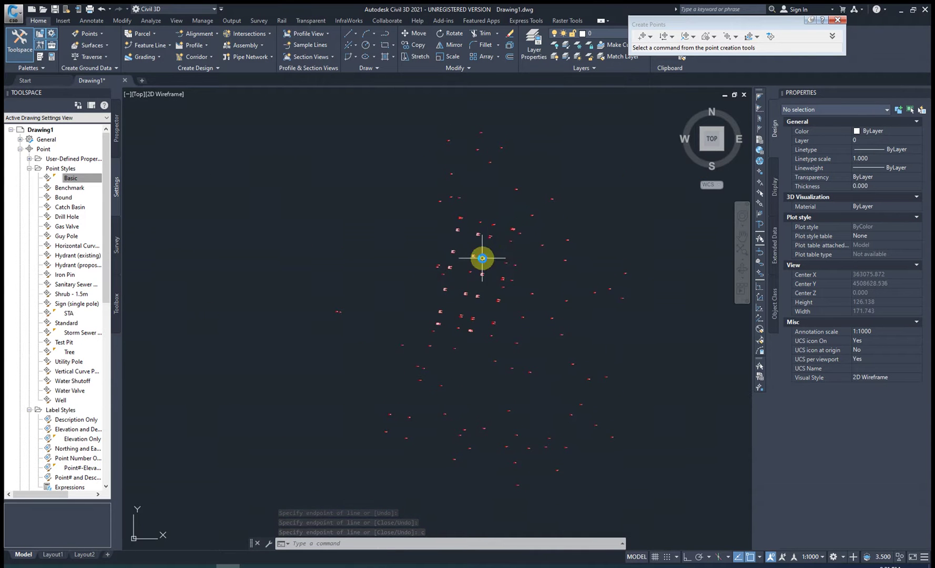
{"action": "scroll", "coordinate": [342, 244], "scroll_direction": "up", "scroll_amount": 8}
{"action": "middle_click_drag", "start_coordinate": [342, 244], "coordinate": [398, 218]}
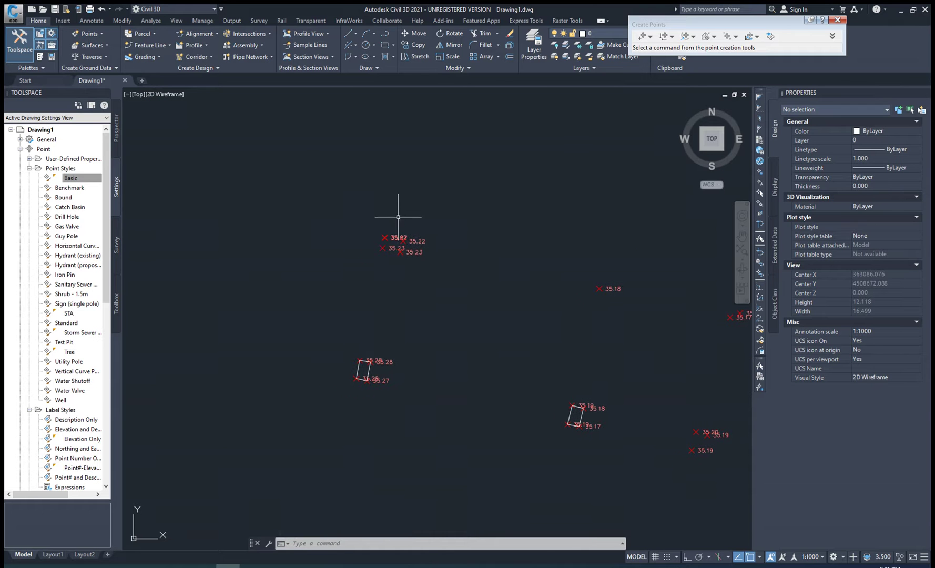
{"action": "key", "text": "Return"}
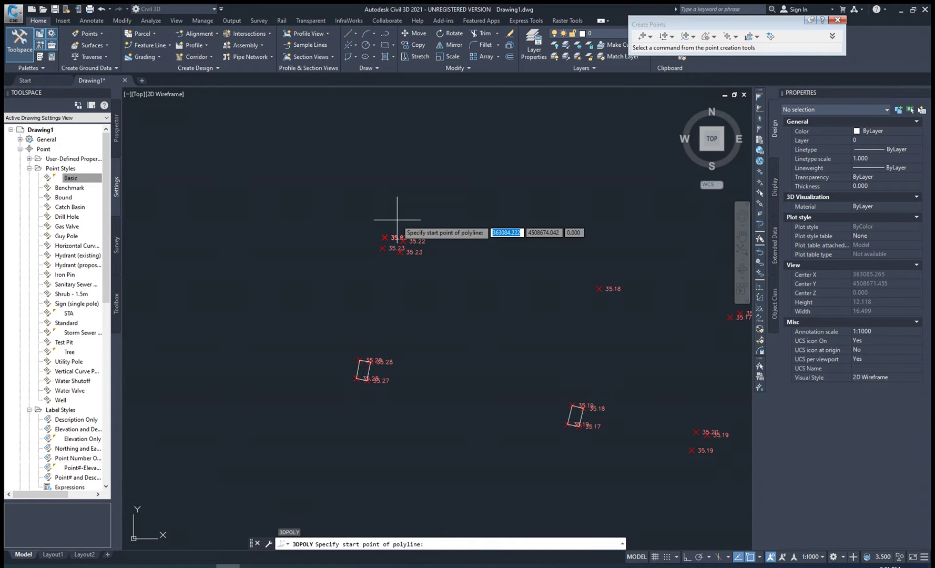
{"action": "scroll", "coordinate": [399, 252], "scroll_direction": "up", "scroll_amount": 6}
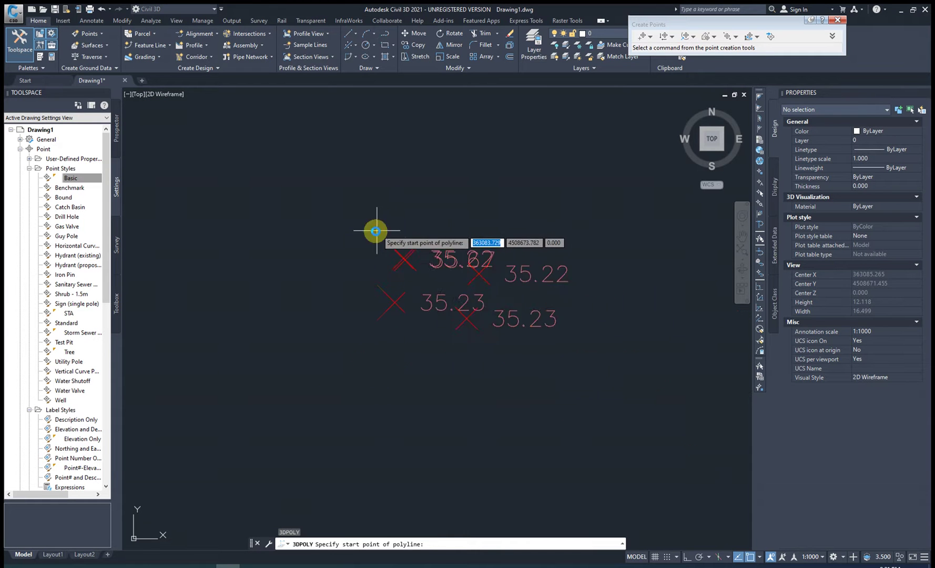
{"action": "left_click", "coordinate": [404, 259]}
{"action": "scroll", "coordinate": [428, 194], "scroll_direction": "down", "scroll_amount": 11}
{"action": "middle_click_drag", "start_coordinate": [403, 223], "coordinate": [398, 342]}
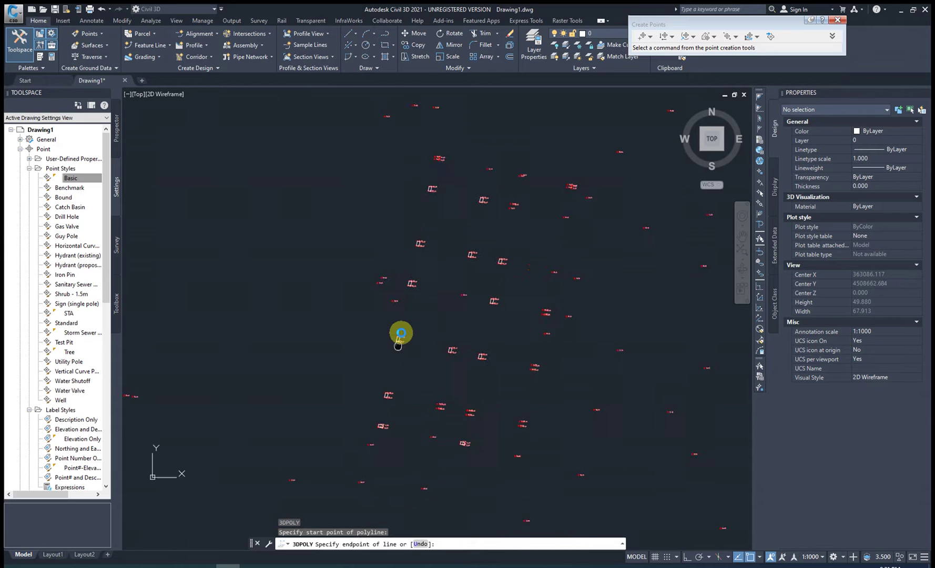
{"action": "scroll", "coordinate": [381, 416], "scroll_direction": "up", "scroll_amount": 12}
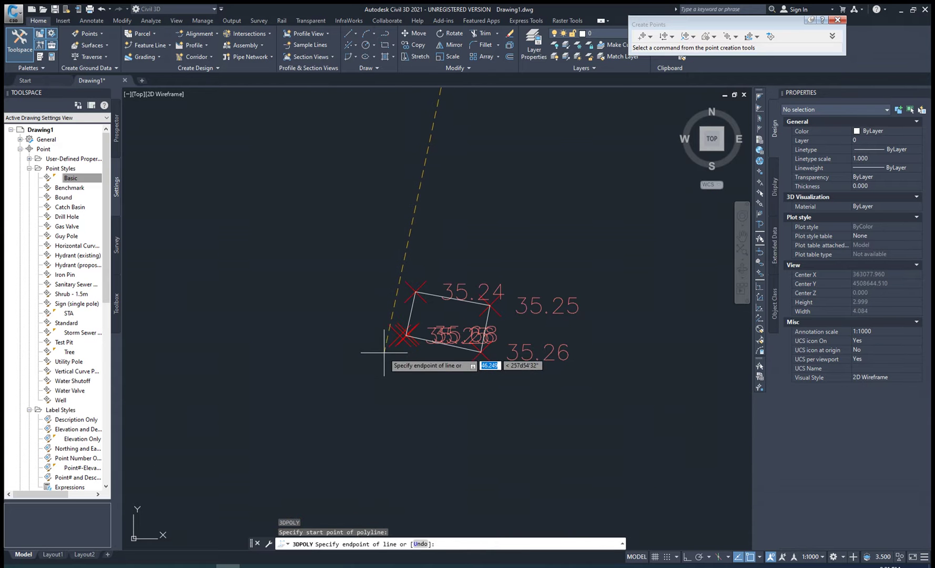
{"action": "left_click", "coordinate": [391, 348]}
Continue the large 3D polyline through the southeast corner point and the northeast corner point beside the 35.26 and 35.27 points, and close it.
{"action": "scroll", "coordinate": [347, 368], "scroll_direction": "down", "scroll_amount": 5}
{"action": "scroll", "coordinate": [578, 415], "scroll_direction": "up", "scroll_amount": 4}
{"action": "middle_click_drag", "start_coordinate": [605, 407], "coordinate": [596, 377]}
{"action": "scroll", "coordinate": [578, 376], "scroll_direction": "down", "scroll_amount": 5}
{"action": "scroll", "coordinate": [499, 365], "scroll_direction": "up", "scroll_amount": 5}
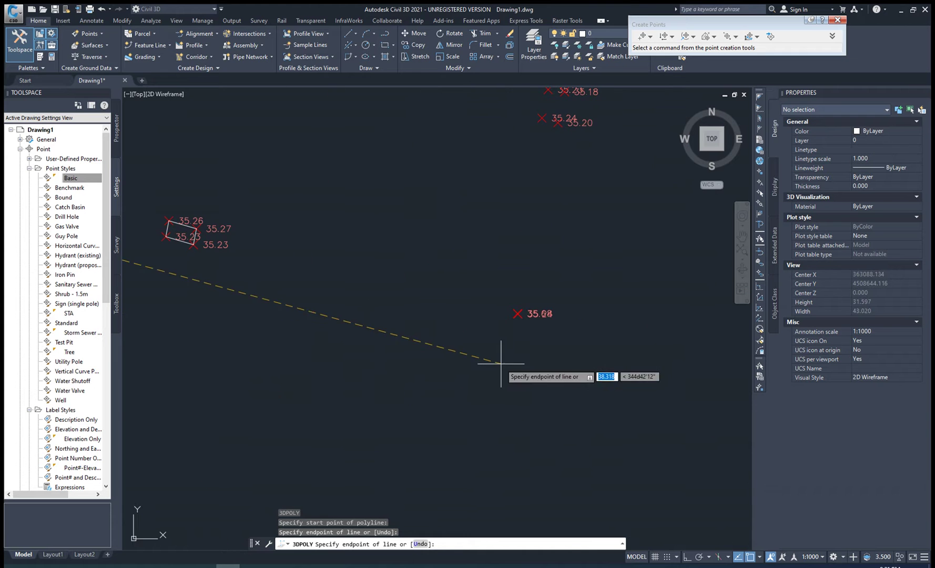
{"action": "left_click", "coordinate": [518, 319]}
{"action": "scroll", "coordinate": [505, 368], "scroll_direction": "down", "scroll_amount": 4}
{"action": "middle_click_drag", "start_coordinate": [580, 180], "coordinate": [547, 283]}
{"action": "scroll", "coordinate": [518, 198], "scroll_direction": "up", "scroll_amount": 3}
{"action": "scroll", "coordinate": [412, 401], "scroll_direction": "up", "scroll_amount": 5}
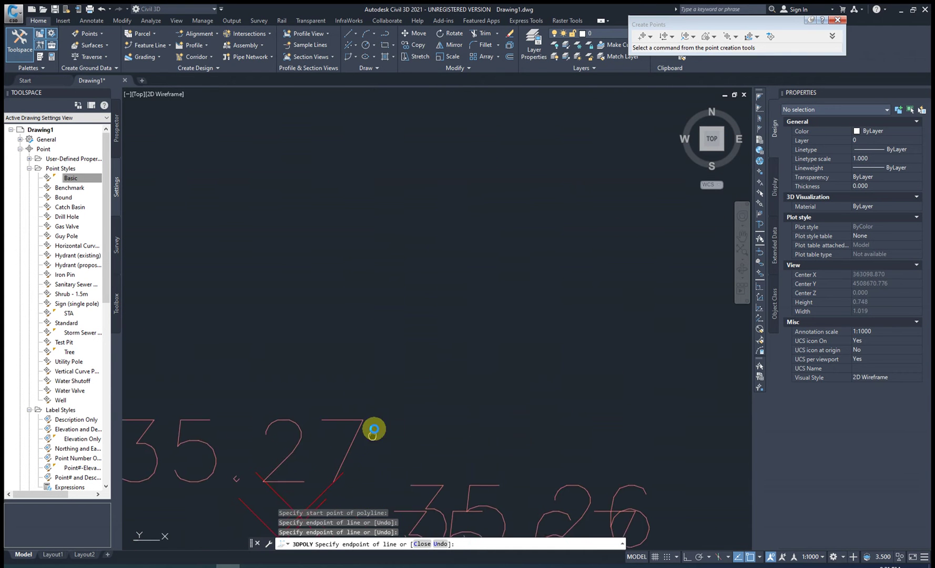
{"action": "left_click", "coordinate": [449, 329]}
{"action": "scroll", "coordinate": [518, 326], "scroll_direction": "down", "scroll_amount": 10}
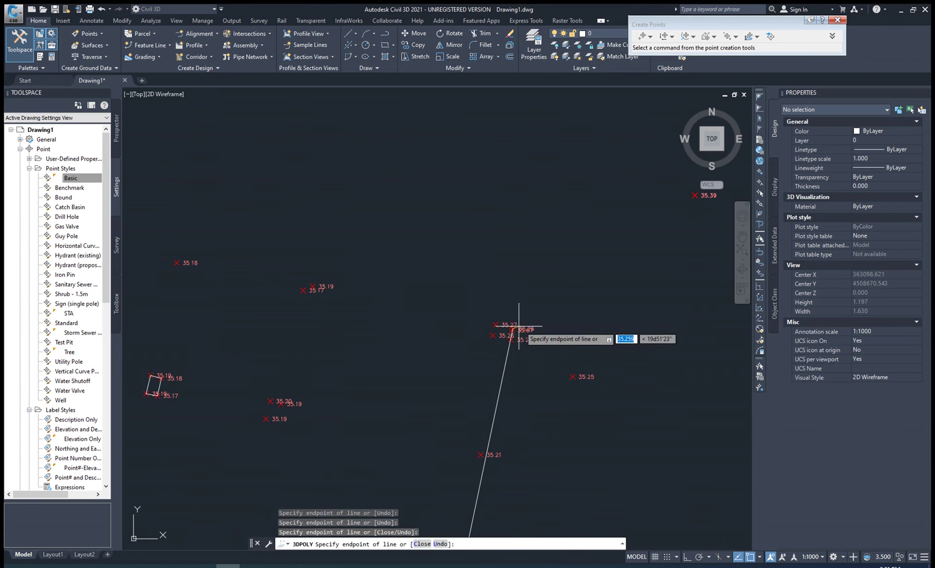
{"action": "type", "text": "c"}
{"action": "key", "text": "Return"}
{"action": "scroll", "coordinate": [421, 222], "scroll_direction": "down", "scroll_amount": 10}
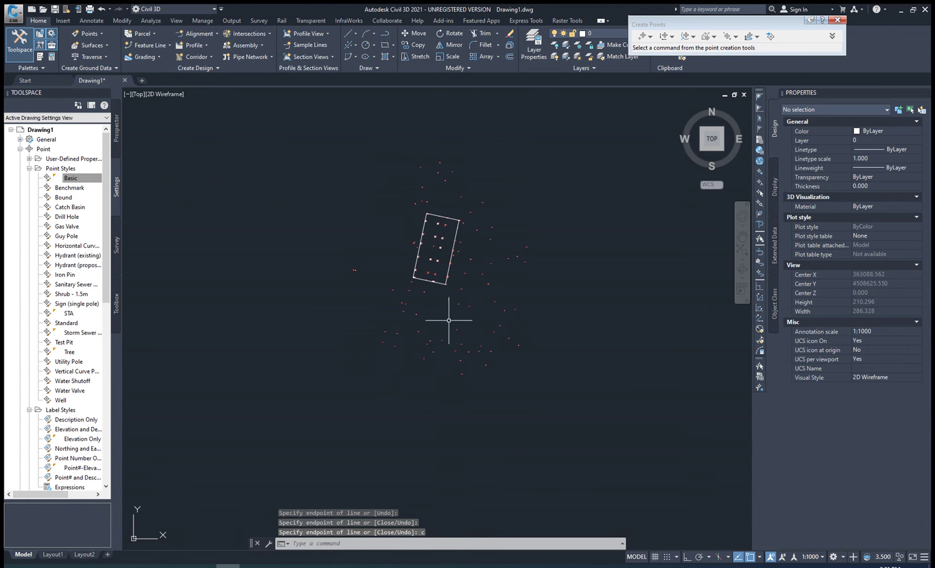
{"action": "left_click", "coordinate": [820, 565]}
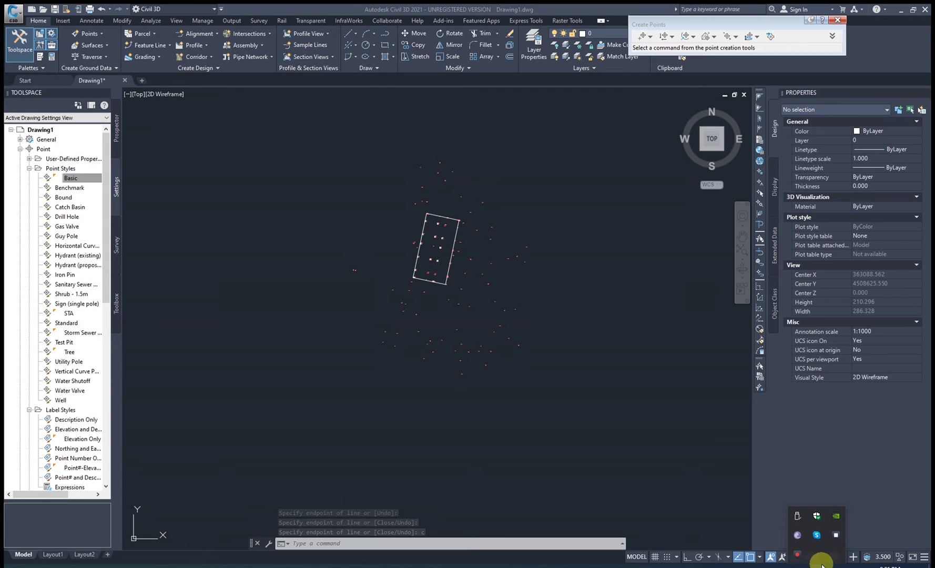